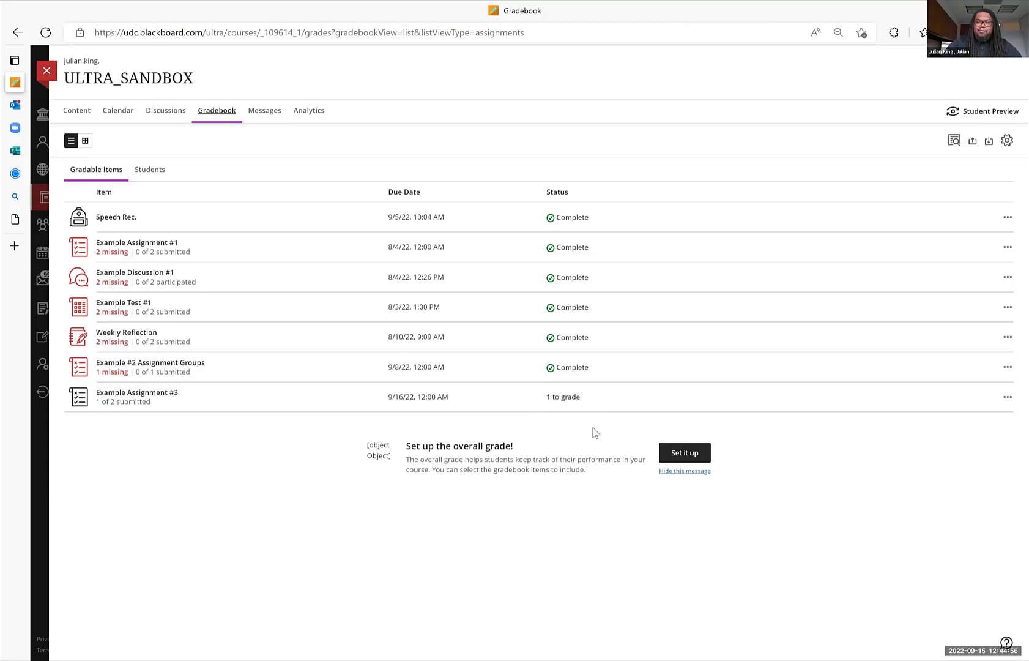
Start the overall grade setup from the gradebook settings, choosing Points as the calculation format
left_click(1006, 140)
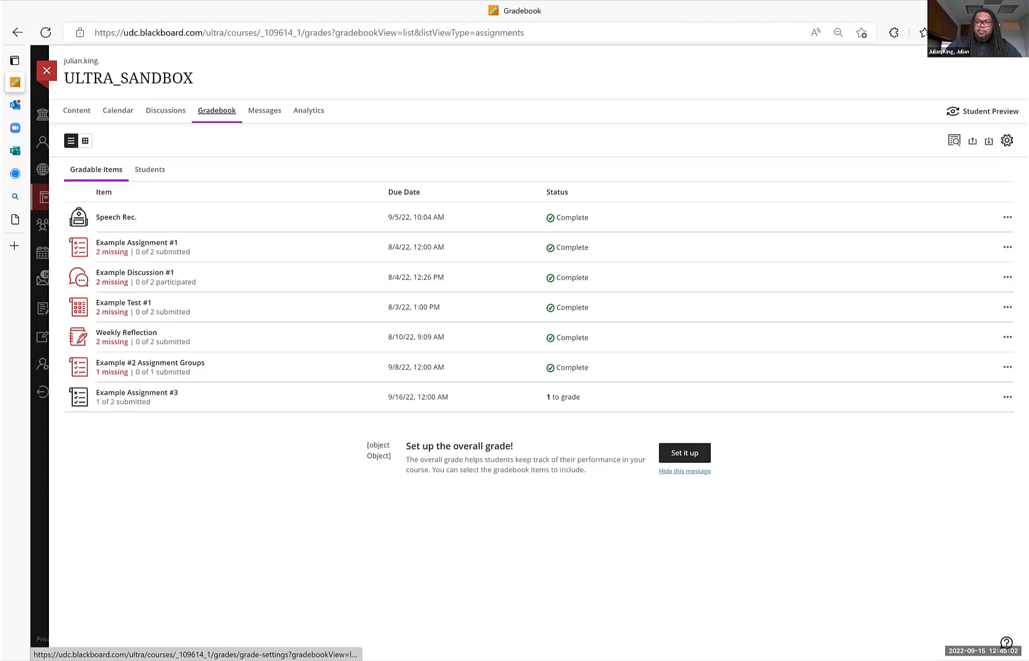
scroll(985, 312, "down", 3)
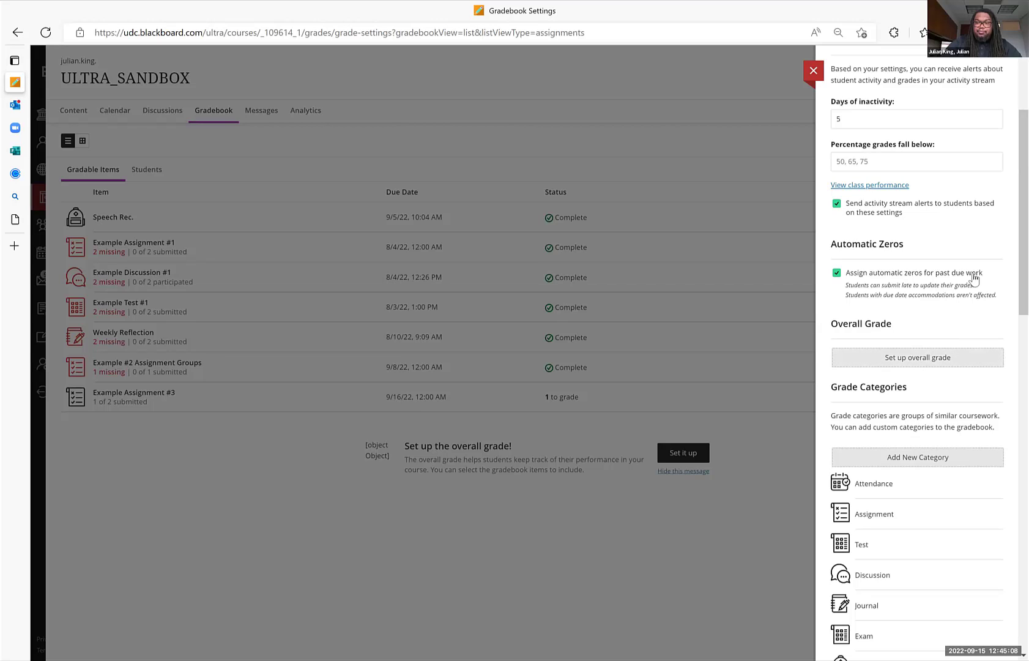
left_click(905, 361)
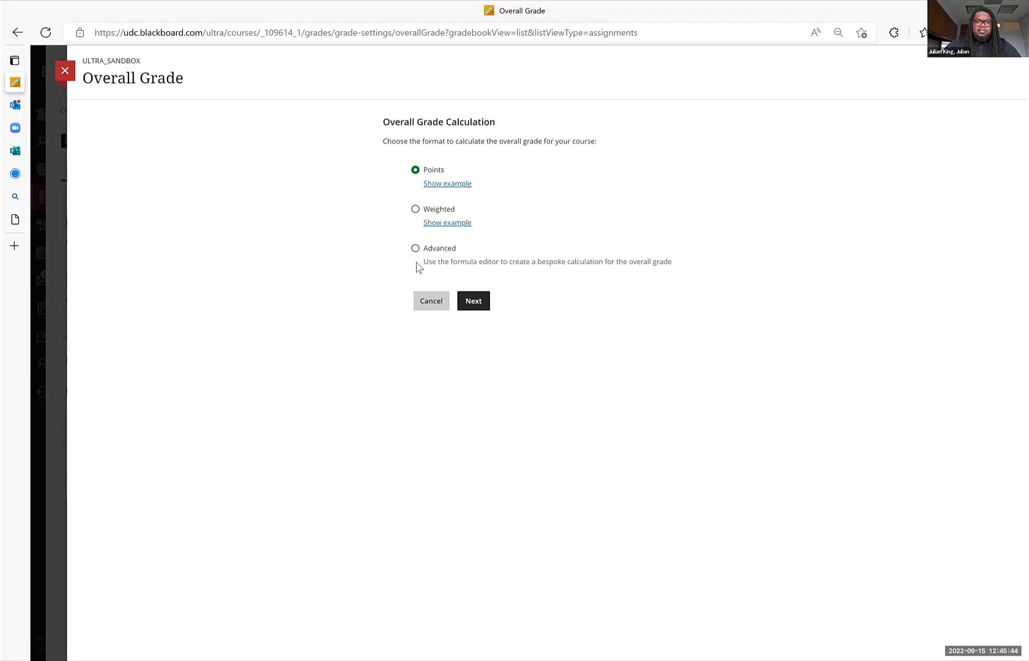
left_click(471, 306)
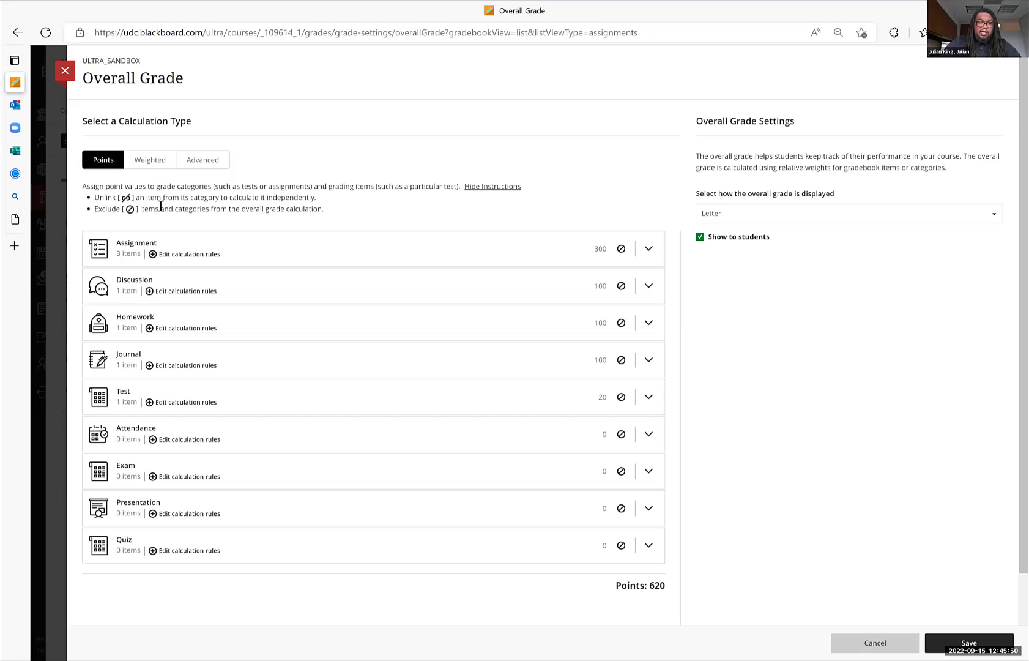
Compare the Weighted and Advanced calculation types, and return to Points
left_click(144, 163)
left_click(202, 161)
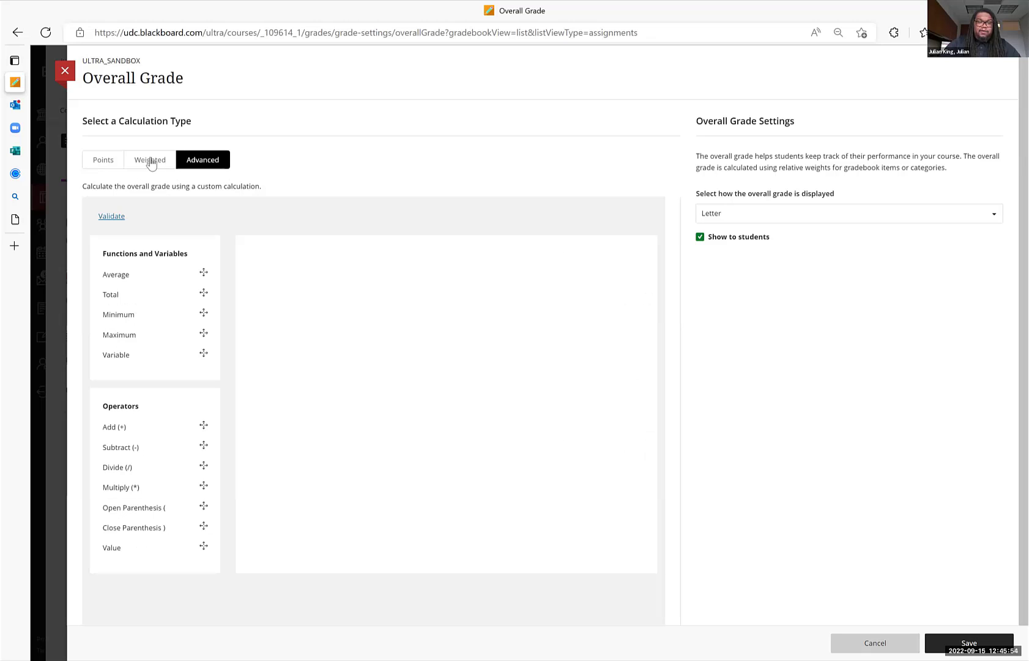
left_click(150, 162)
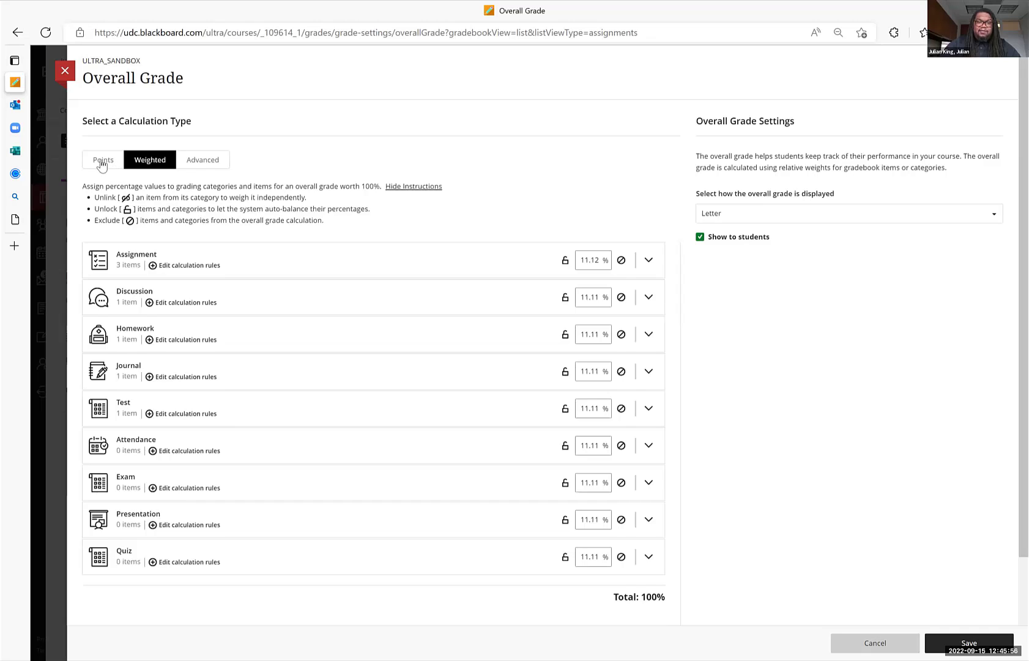
left_click(102, 162)
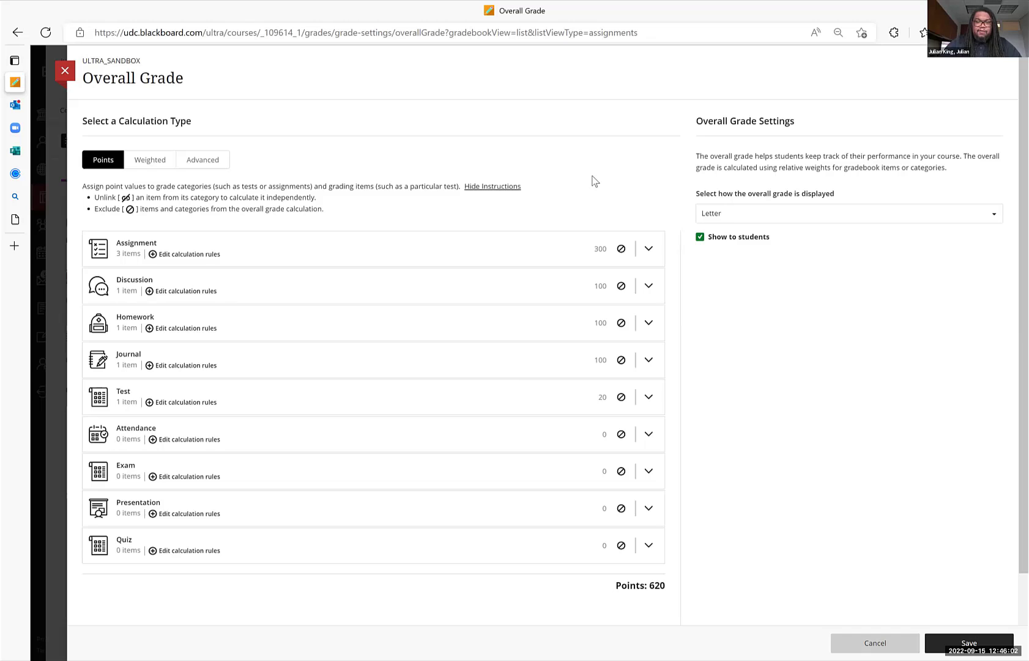
Unlink Example Assignment #1 from the Assignment category, relink it, and exclude it from the overall grade
scroll(593, 179, "down", 1)
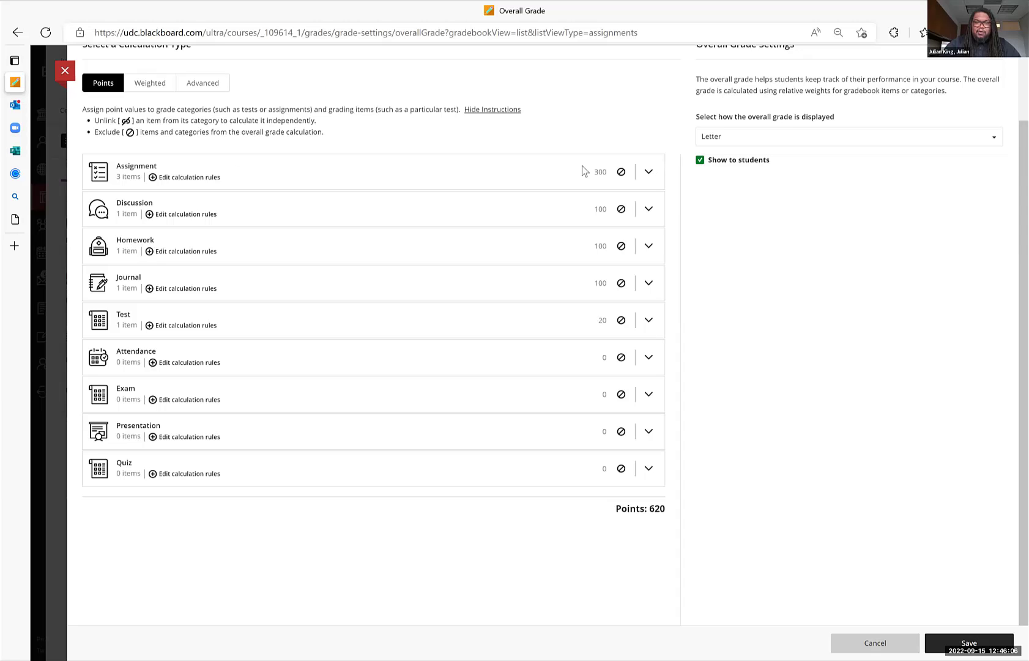
left_click(648, 173)
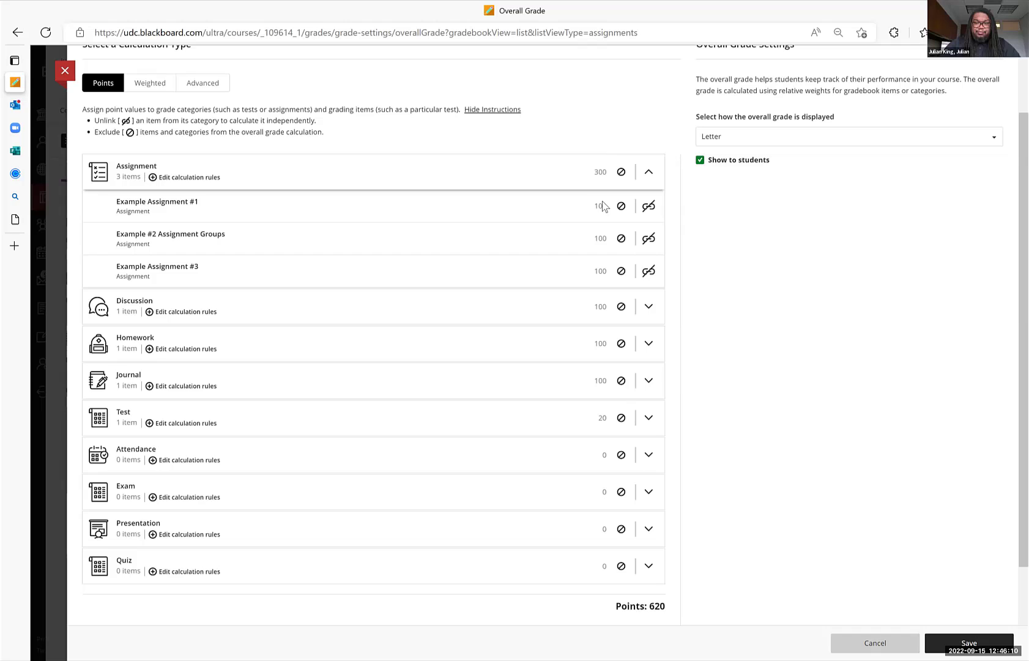
left_click(648, 207)
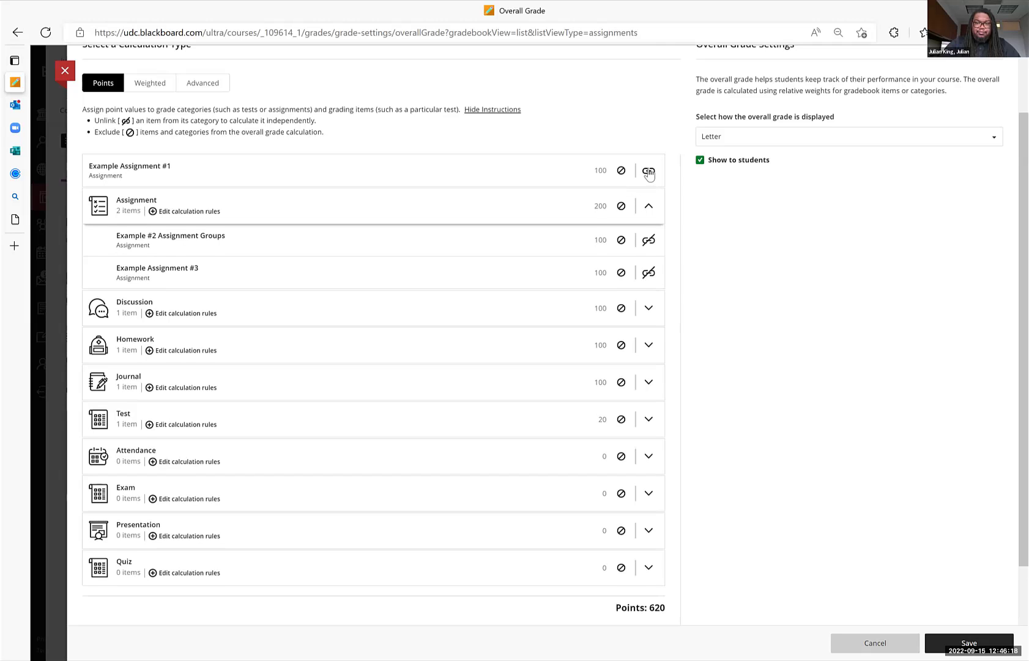
left_click(649, 172)
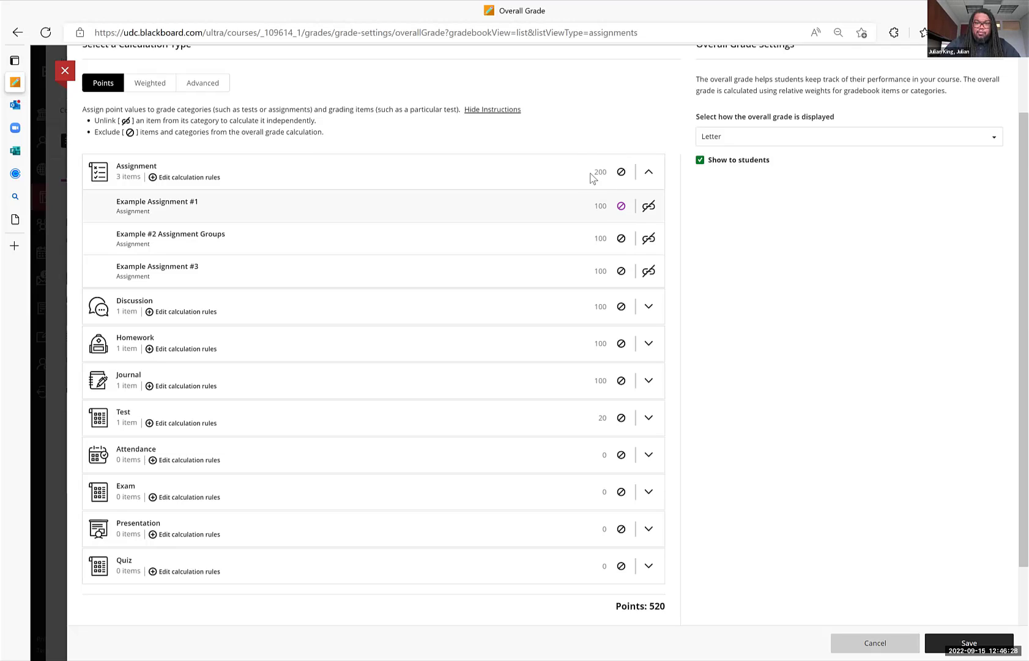
Collapse the Assignment category and review its calculation rule options, closing them without enabling a rule
left_click(649, 175)
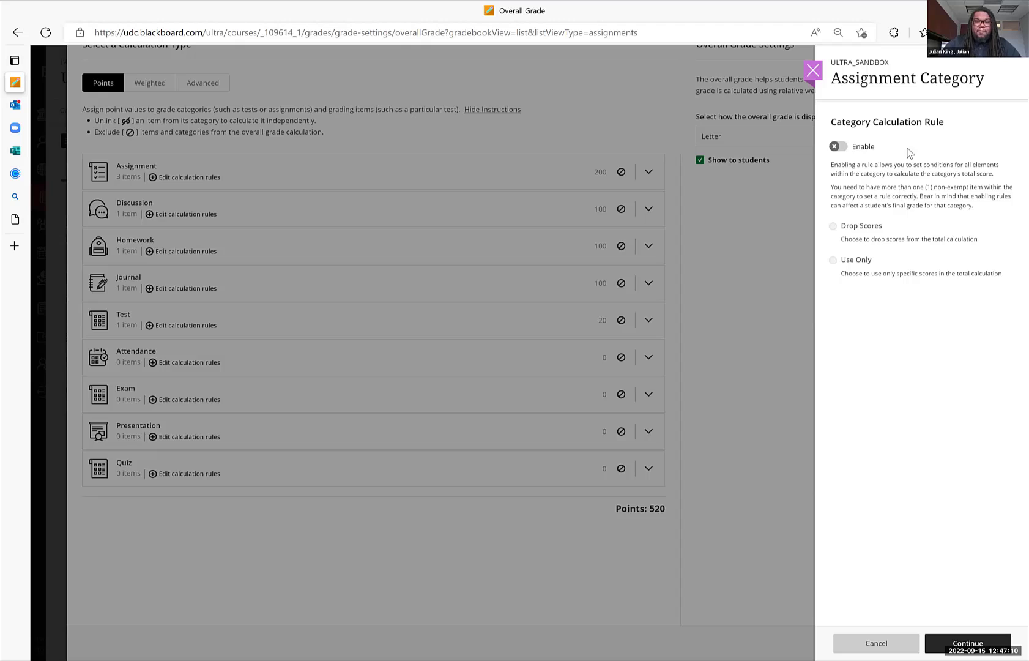
left_click(817, 74)
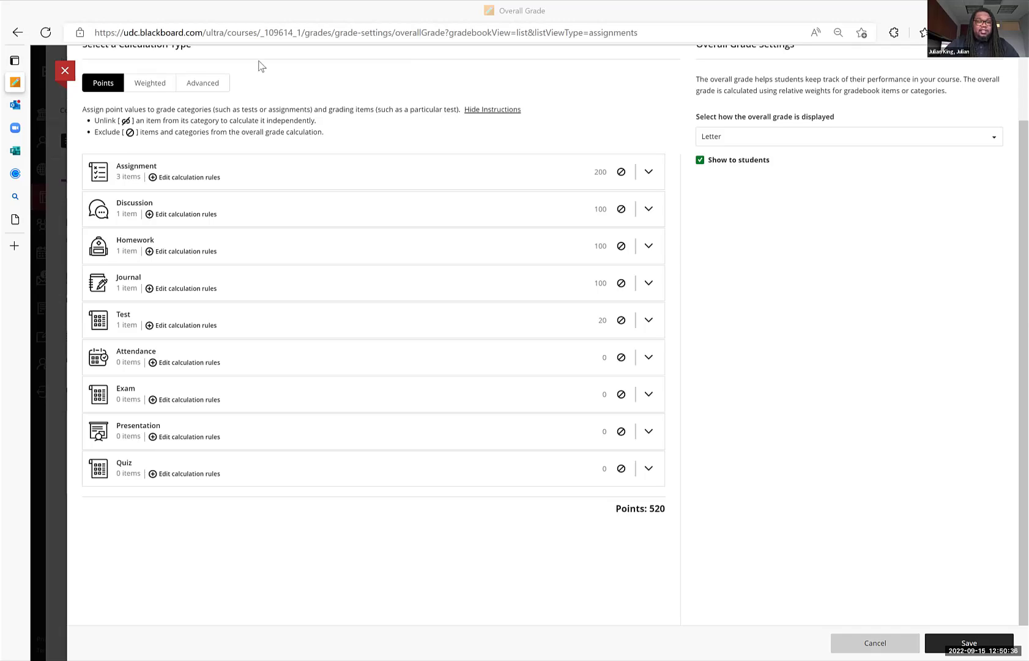
Switch the overall grade calculation to Weighted and set the Assignment category's weight to 25%
left_click(152, 86)
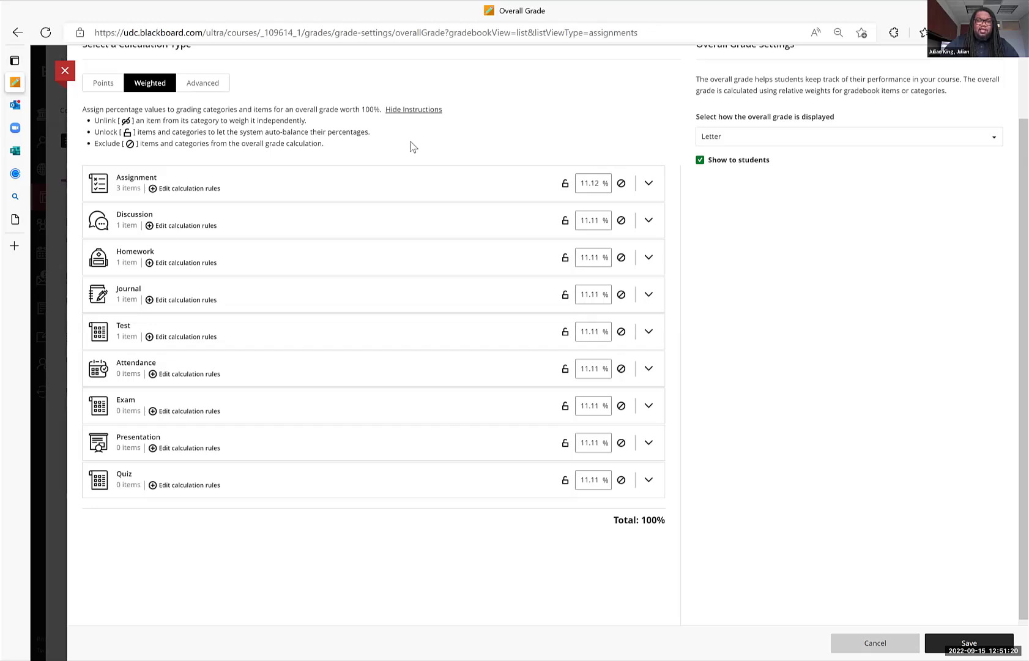
left_click(599, 183)
key("BackSpace")
key("BackSpace")
key("BackSpace")
key("BackSpace")
key("BackSpace")
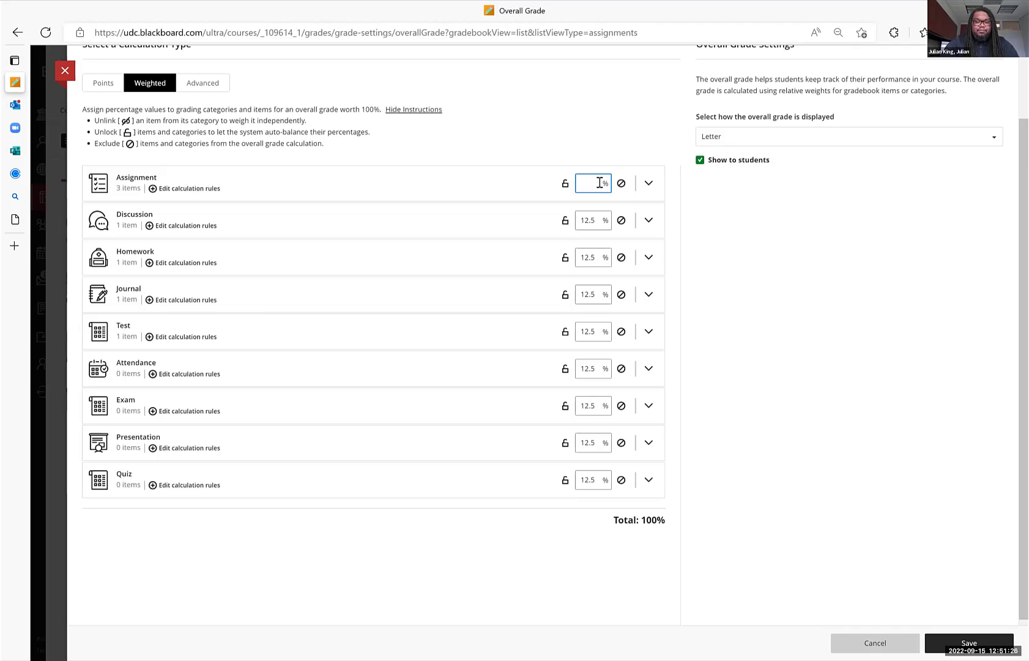
type("25")
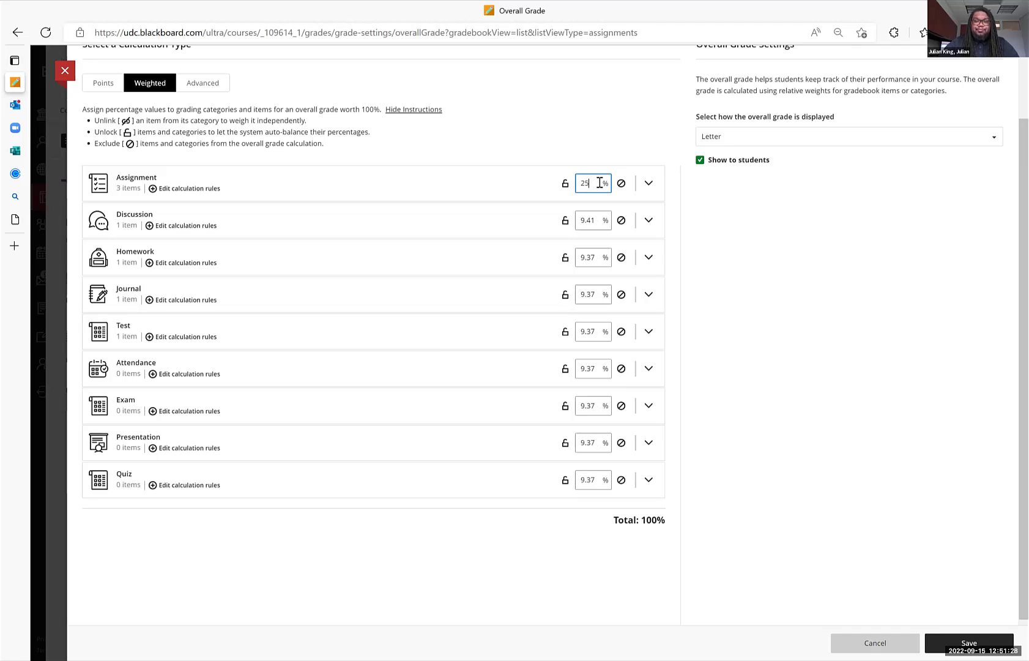
left_click(461, 519)
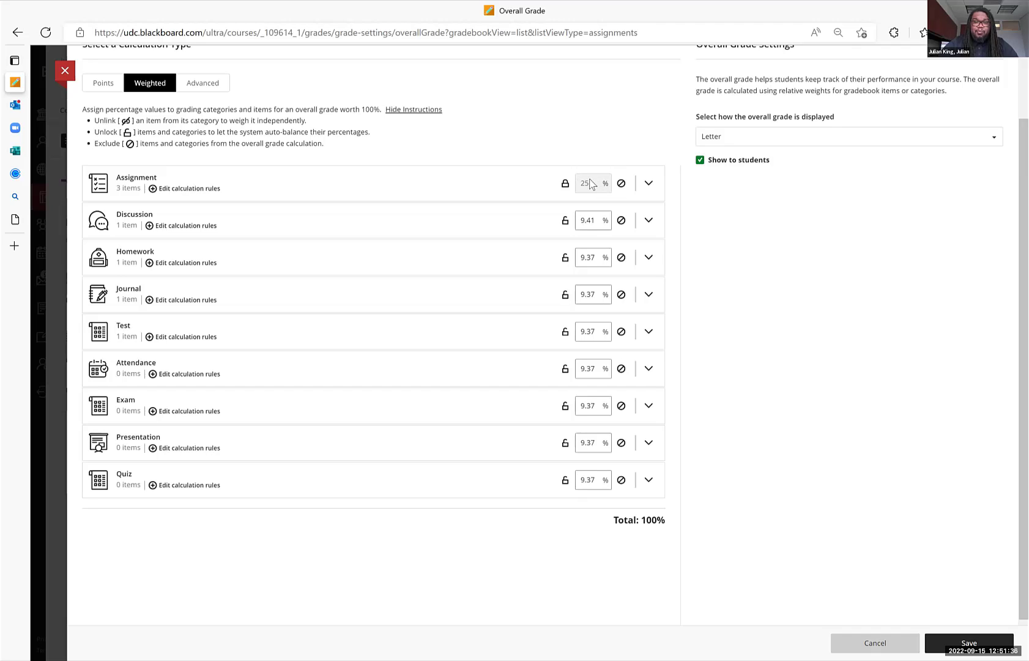
Unlock and relock the Assignment category's weight to try out the percentage lock
left_click(565, 184)
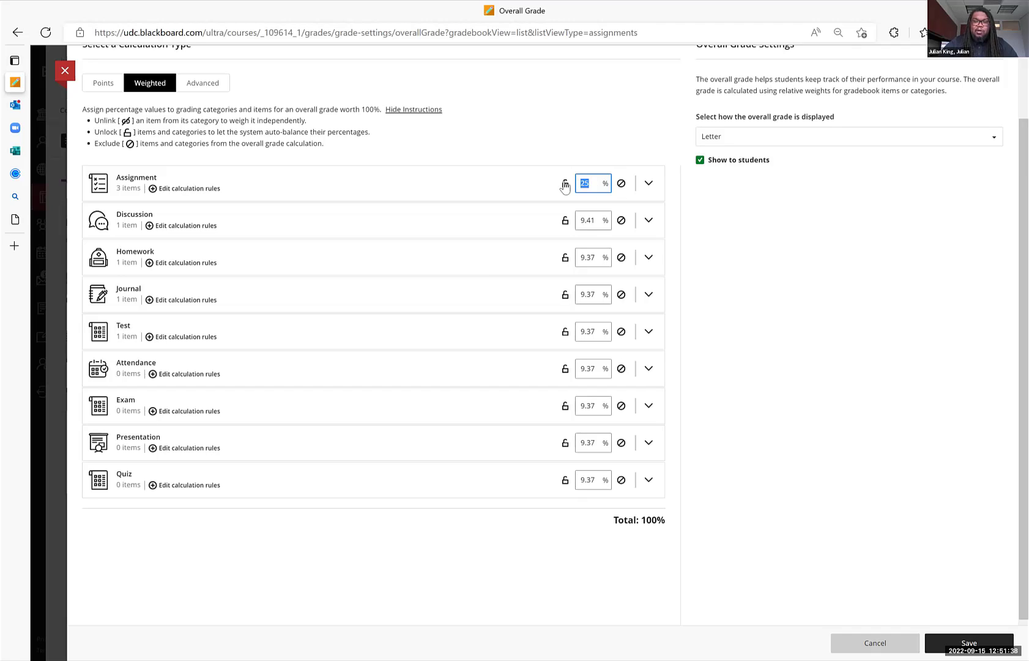
left_click(565, 185)
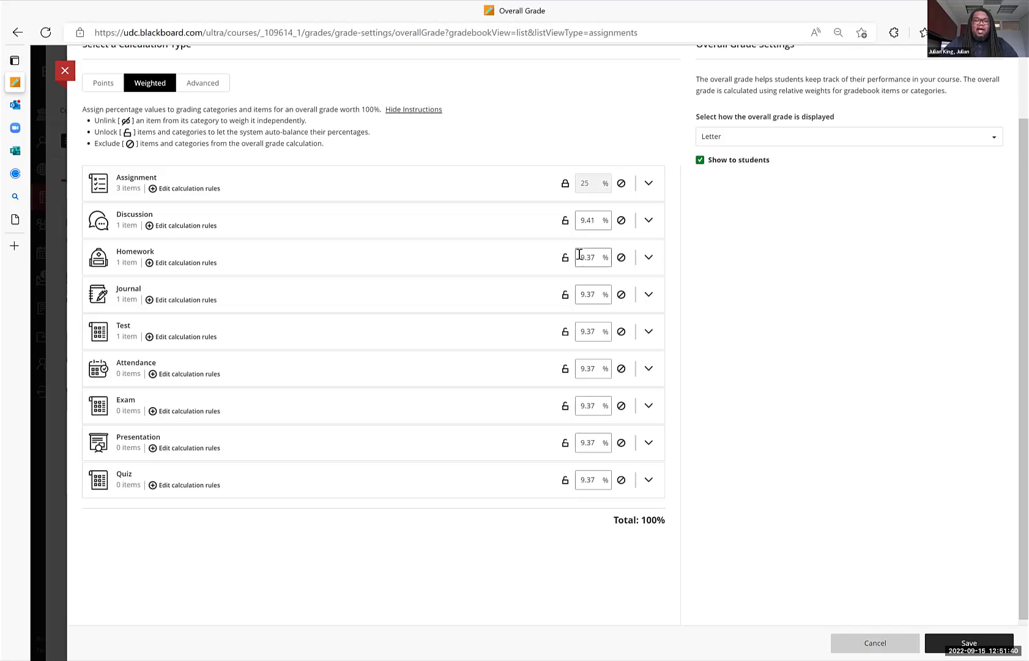
left_click(566, 187)
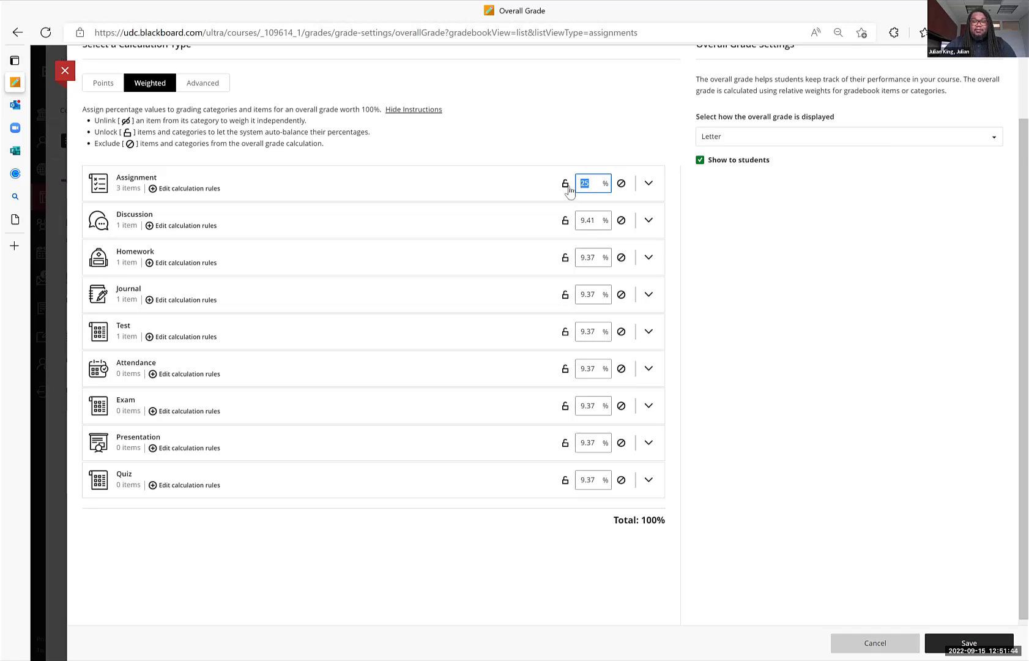
left_click(567, 188)
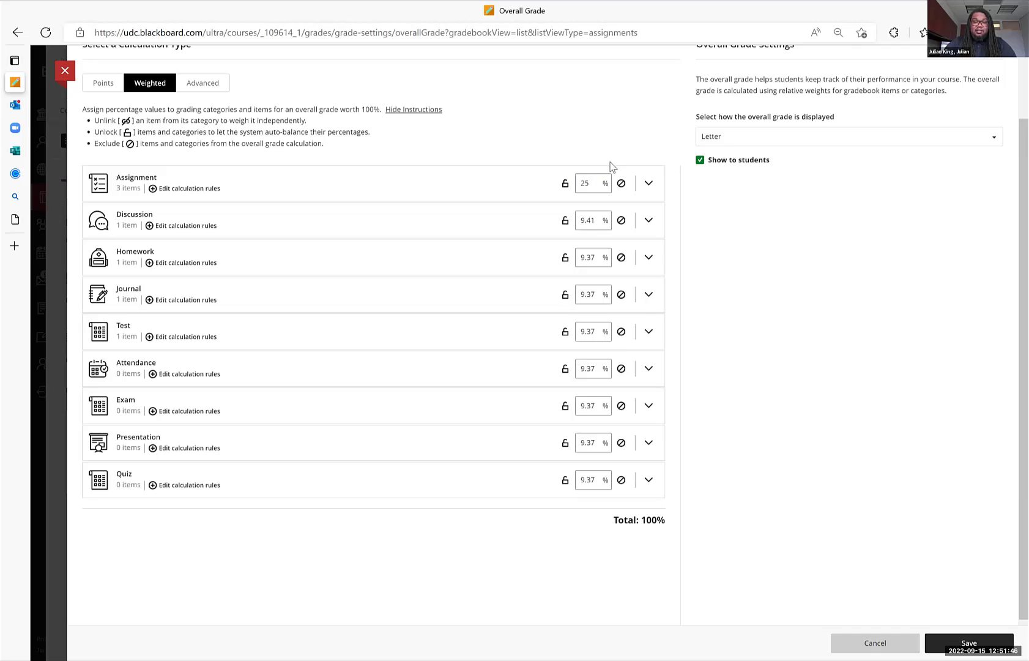
Set the Discussion category's weight to 15% and lock it
left_click(592, 221)
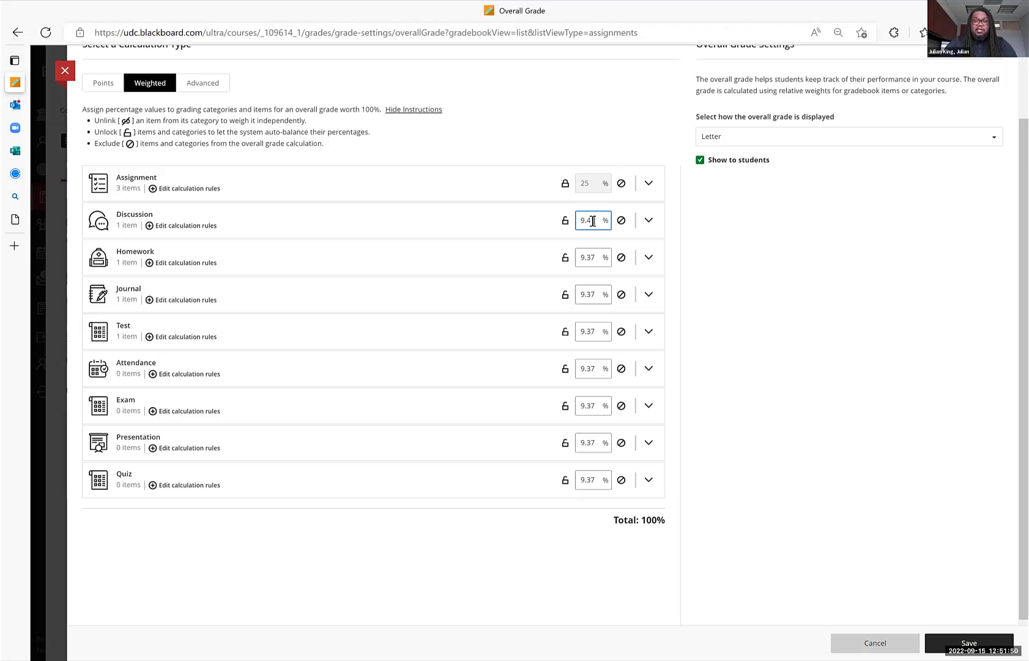
key("BackSpace")
key("BackSpace")
key("BackSpace")
key("BackSpace")
type("1")
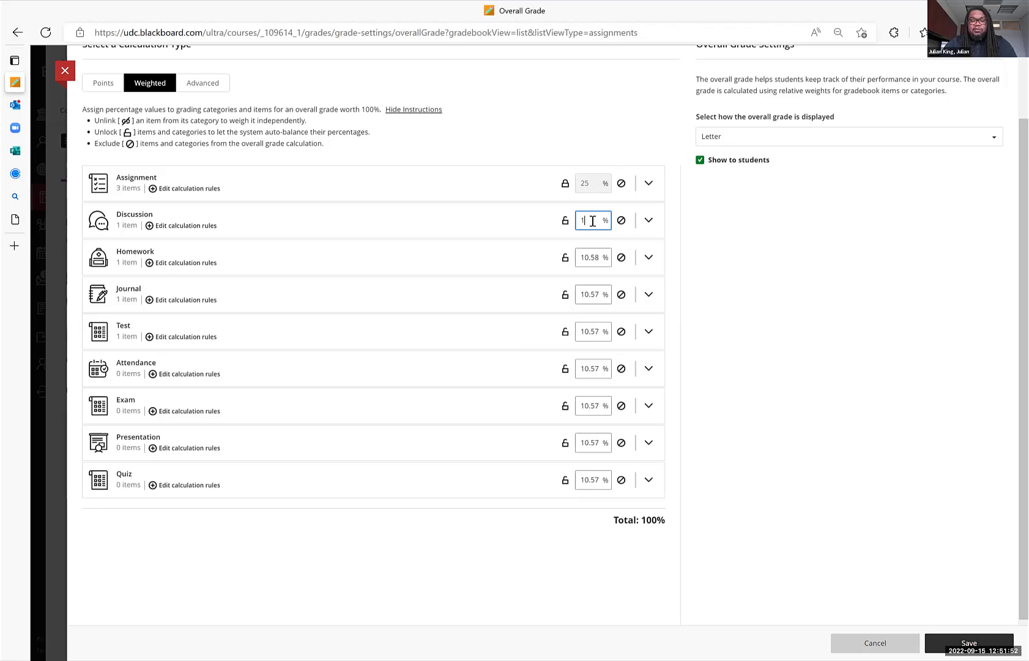
type("5")
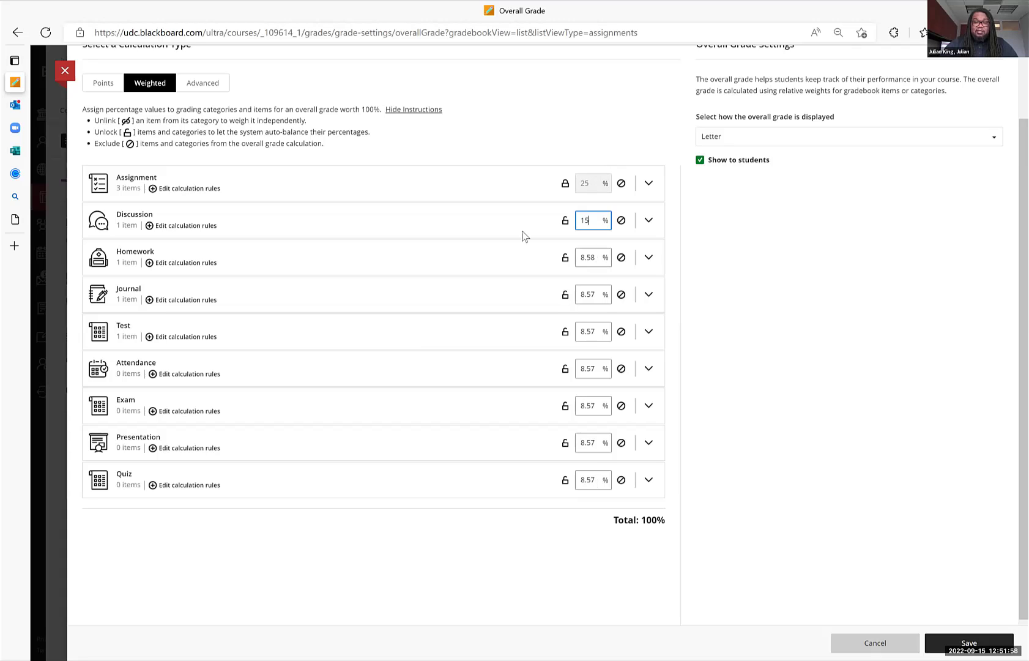
left_click(564, 221)
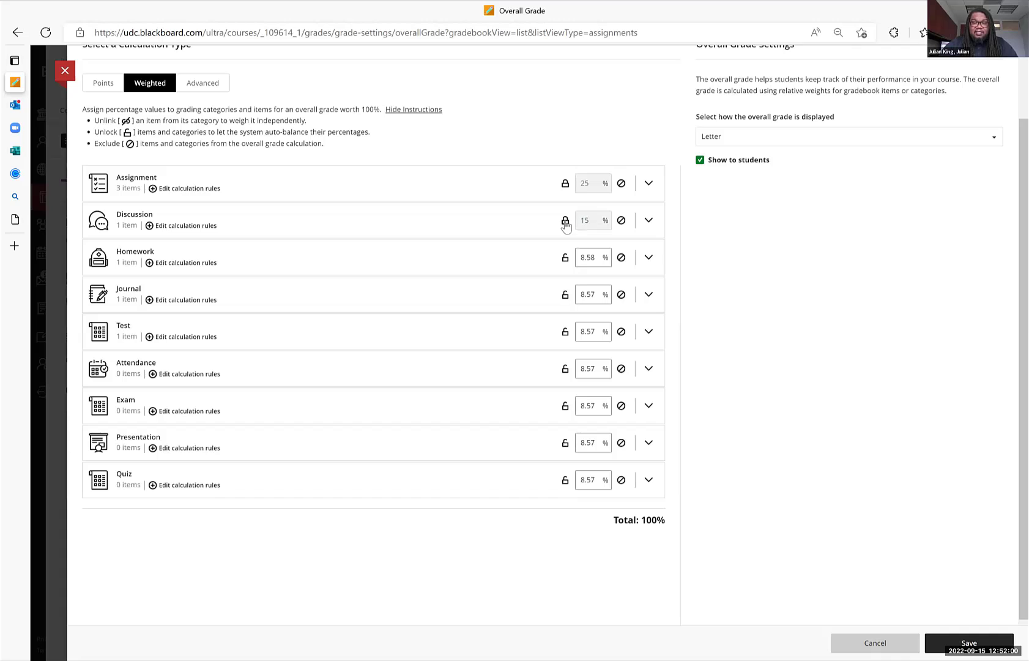
Set the Homework category's weight to 10% and keep it locked
left_click(594, 258)
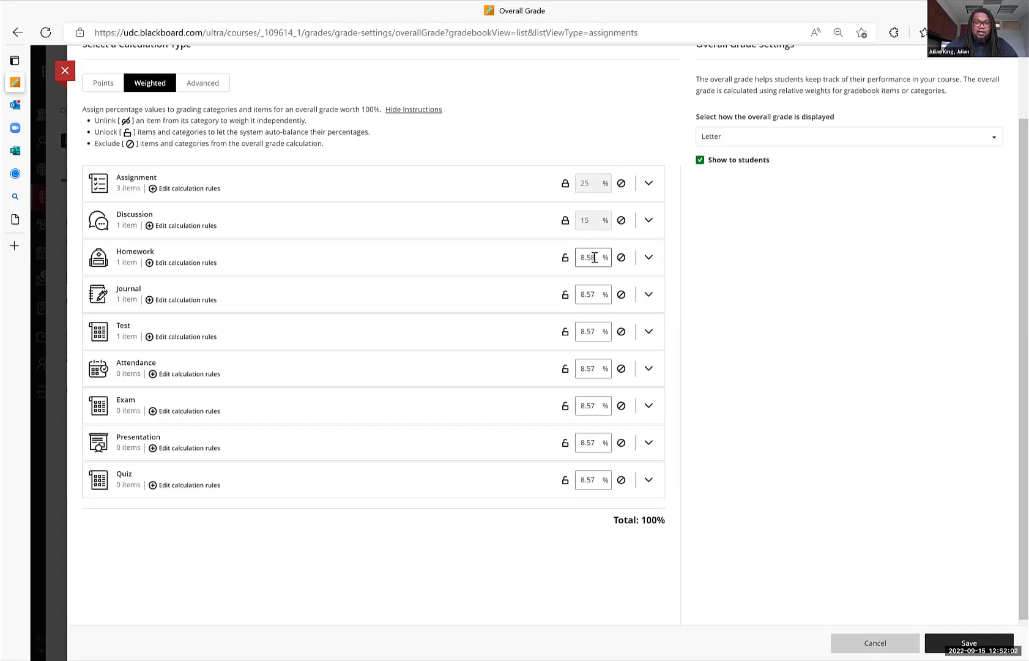
key("BackSpace")
key("BackSpace")
key("BackSpace")
key("BackSpace")
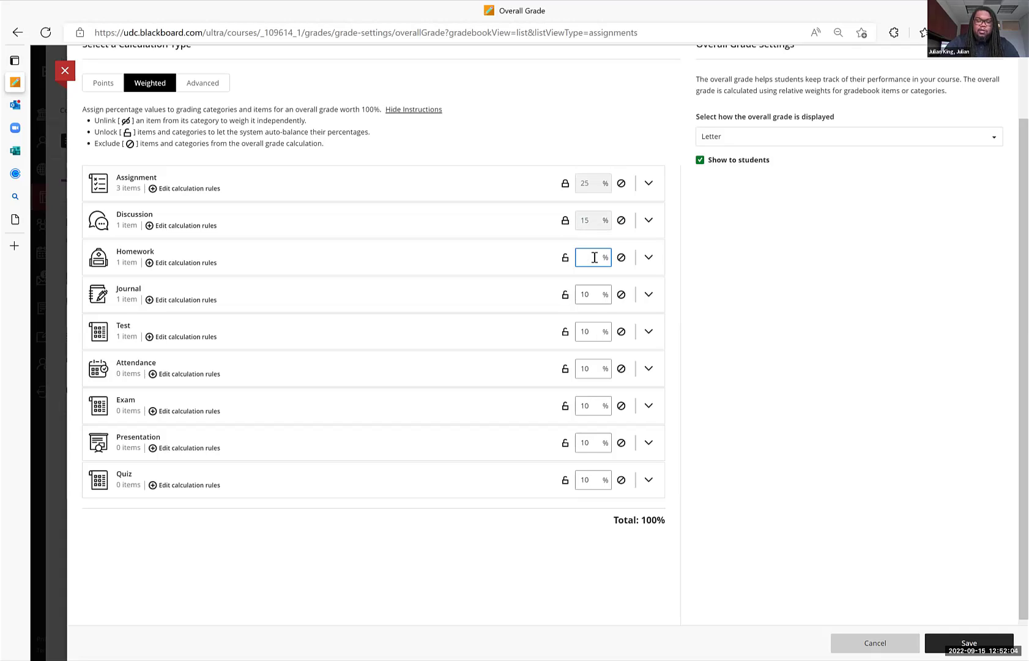
type("10")
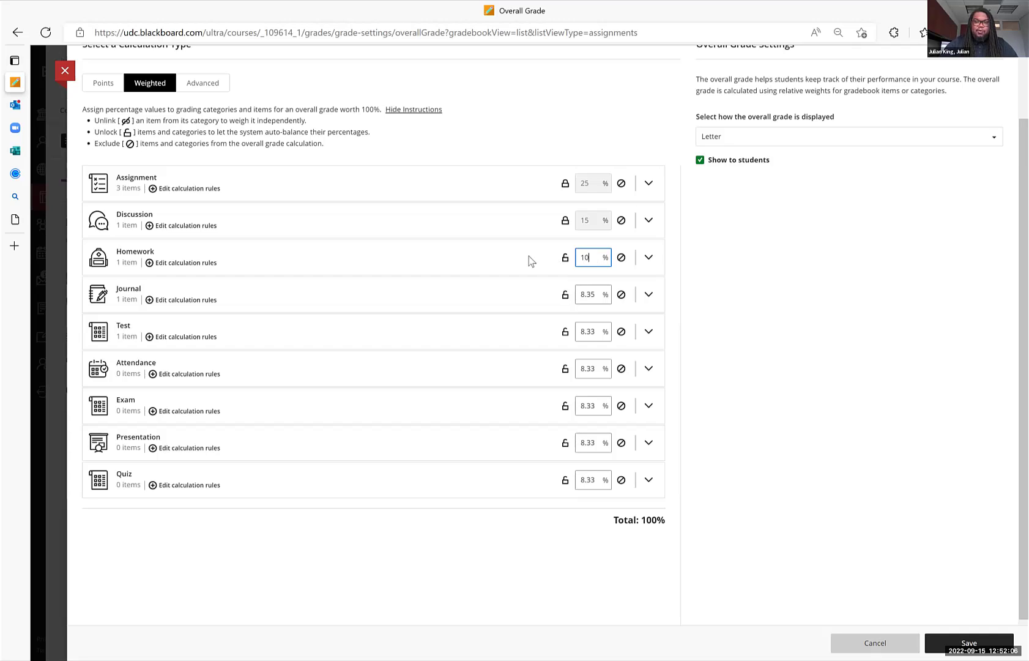
left_click(565, 257)
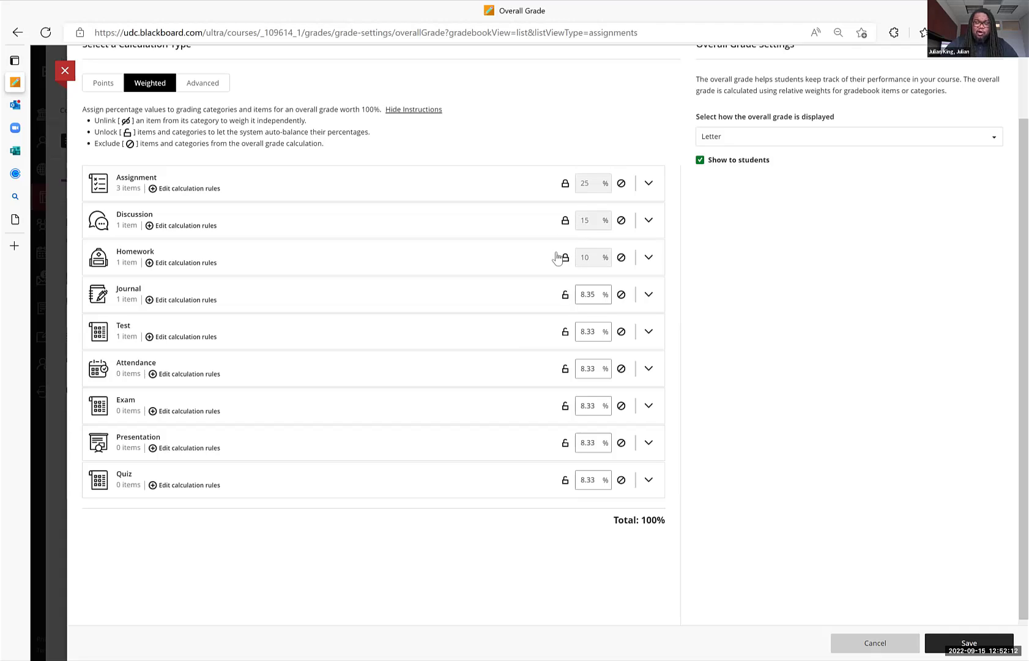
left_click(565, 258)
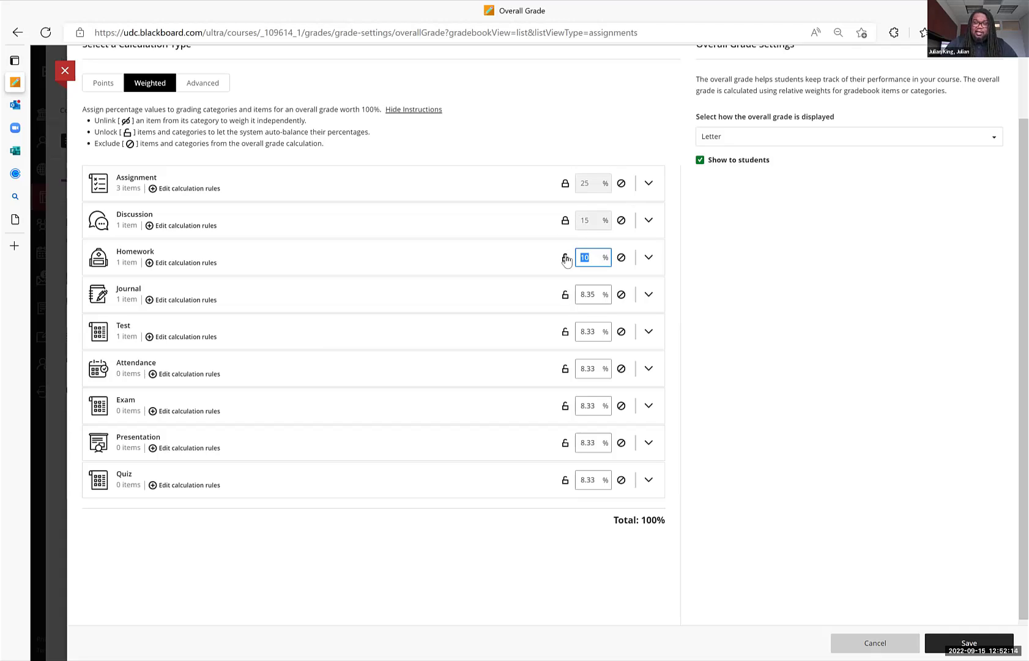
left_click(565, 257)
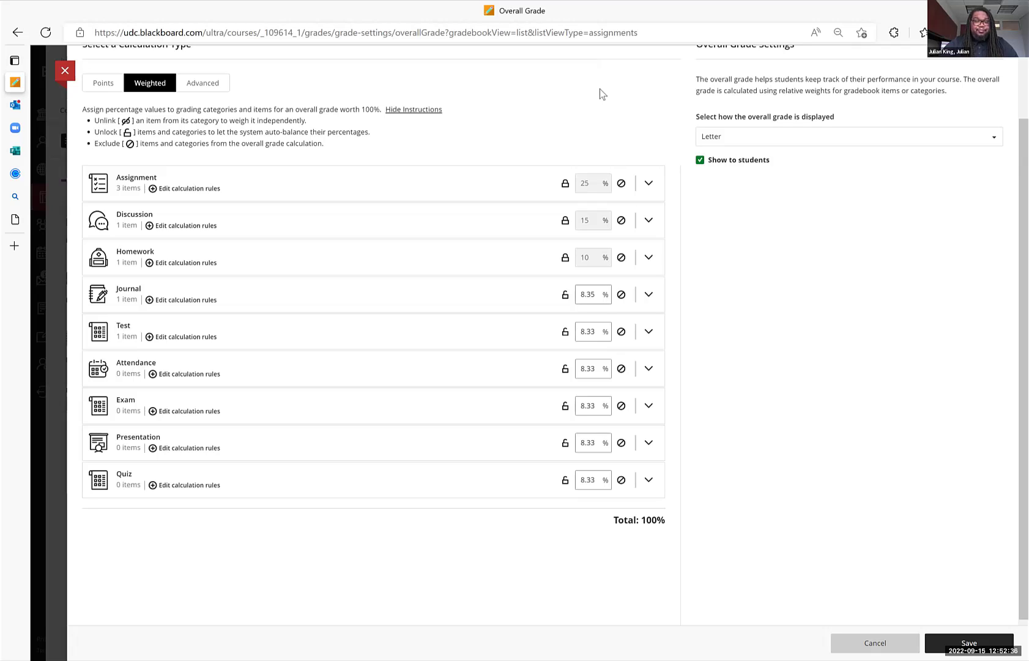
Unlink Example Assignment #1 from the Assignment category so it is weighted independently, and collapse the category
left_click(649, 185)
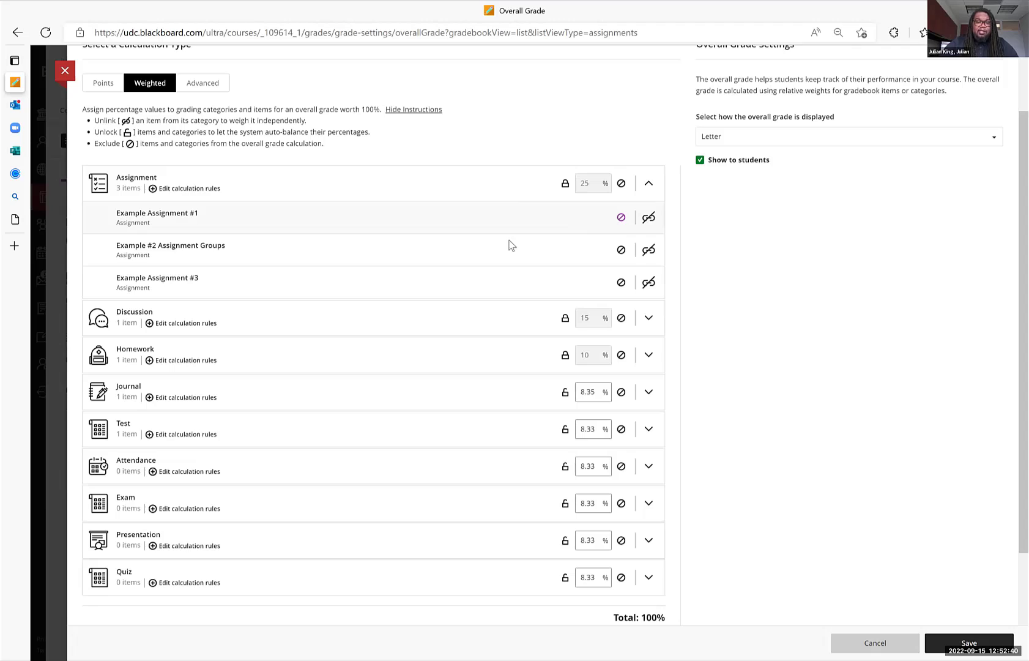
left_click(648, 218)
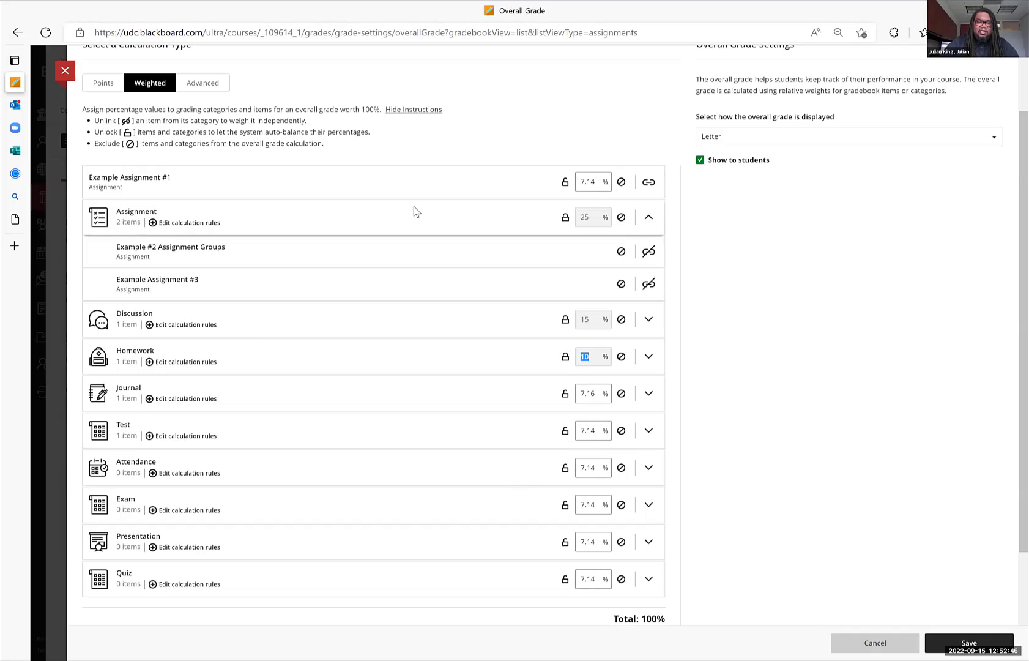
left_click(648, 219)
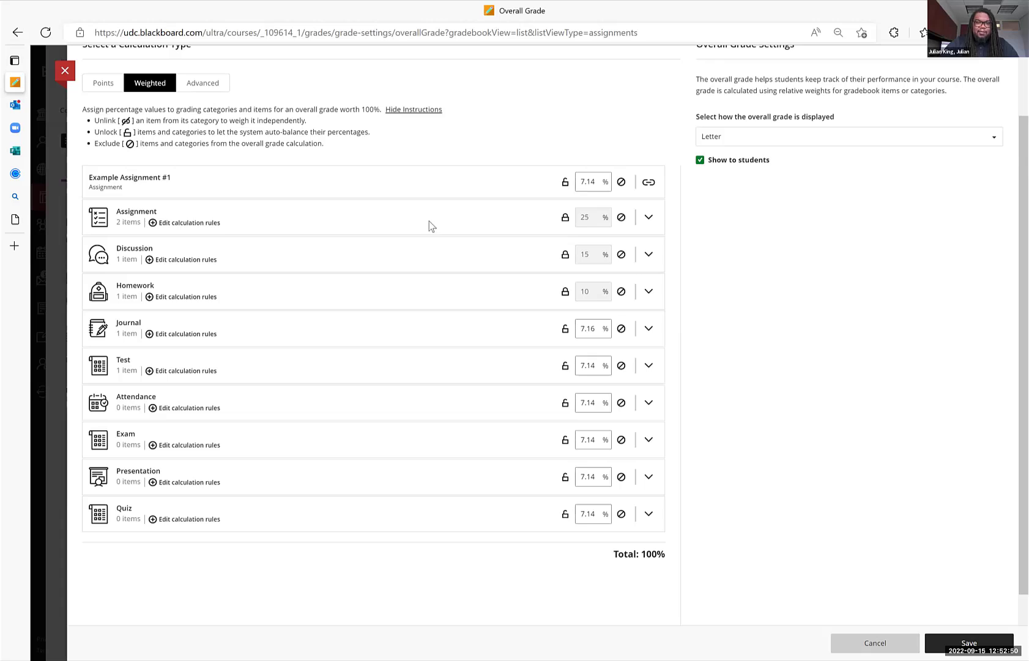
Set the independently weighted Example Assignment #1 to 30% of the overall grade
left_click(597, 183)
key("BackSpace")
key("BackSpace")
key("BackSpace")
key("BackSpace")
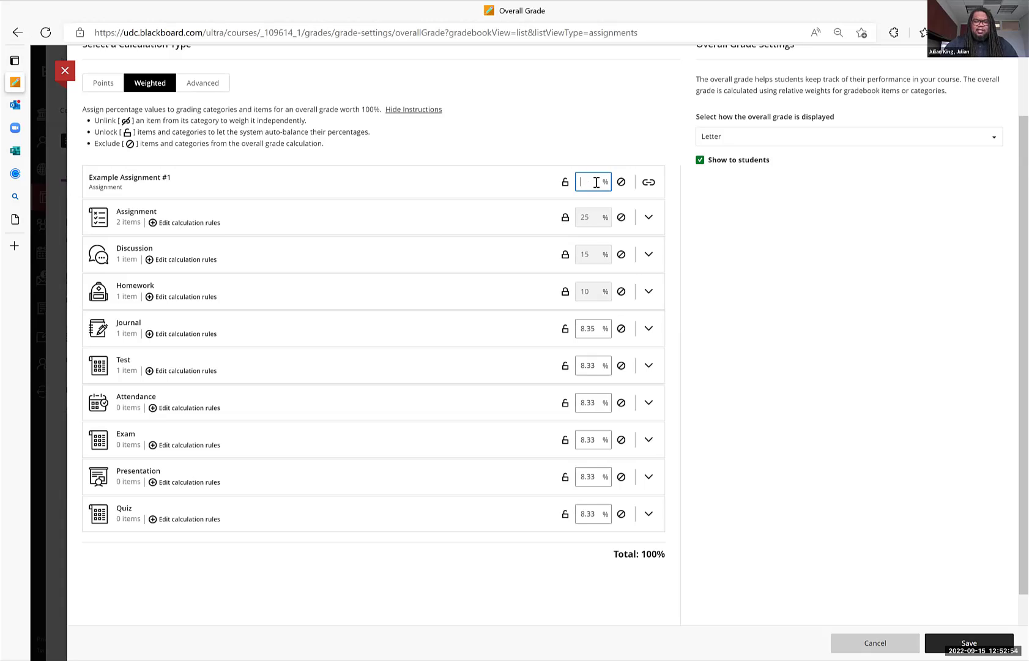
type("30")
left_click(505, 184)
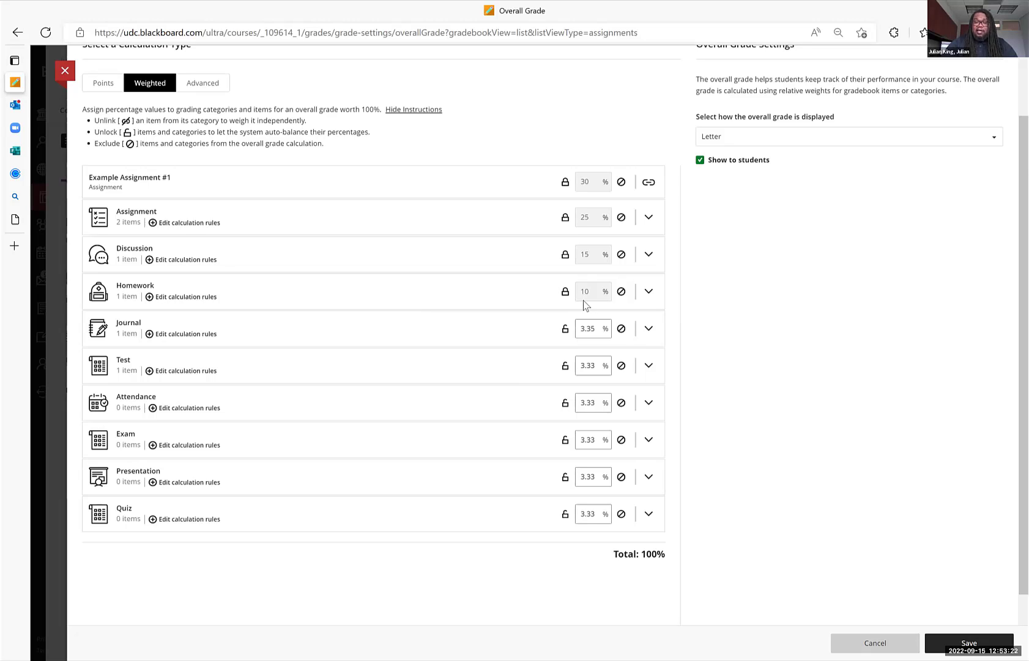
Exclude the Journal category from the overall grade calculation, check its items, and look at the display options for the overall grade
left_click(620, 329)
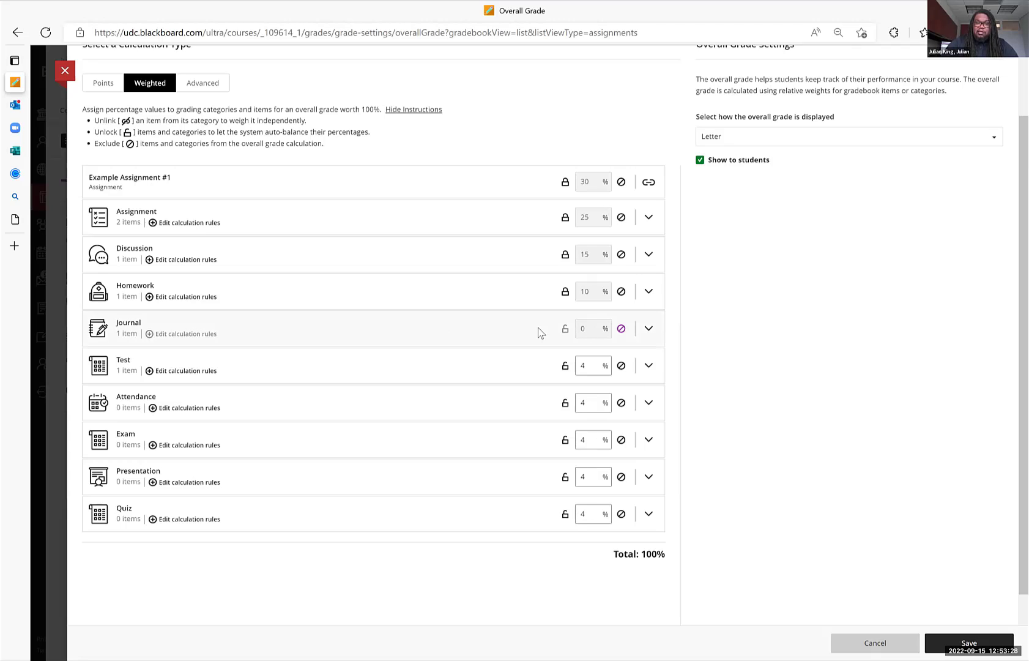
left_click(648, 329)
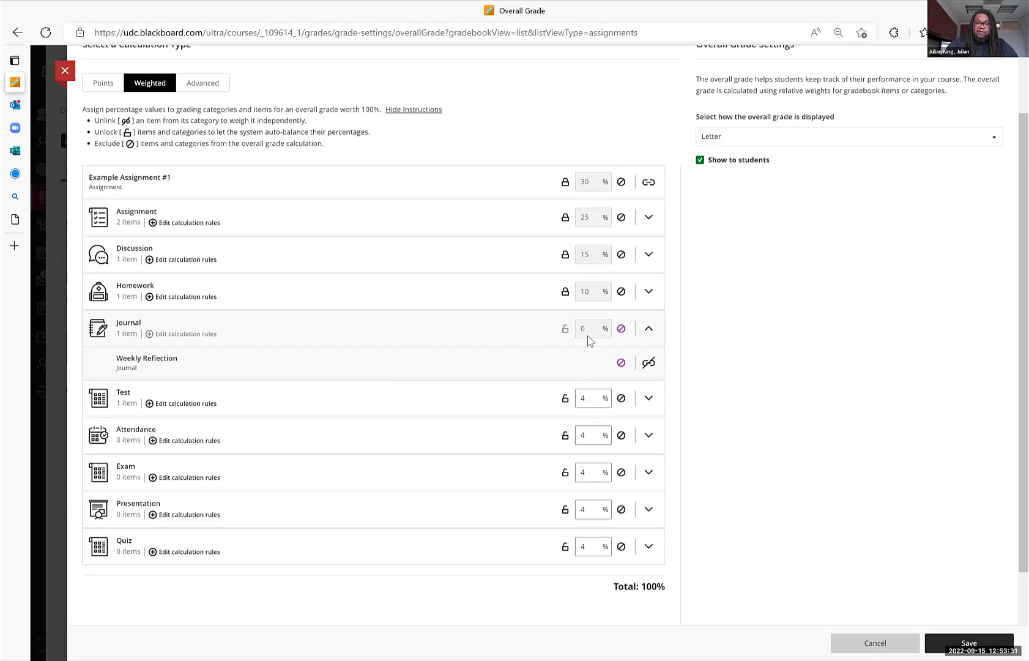
left_click(649, 329)
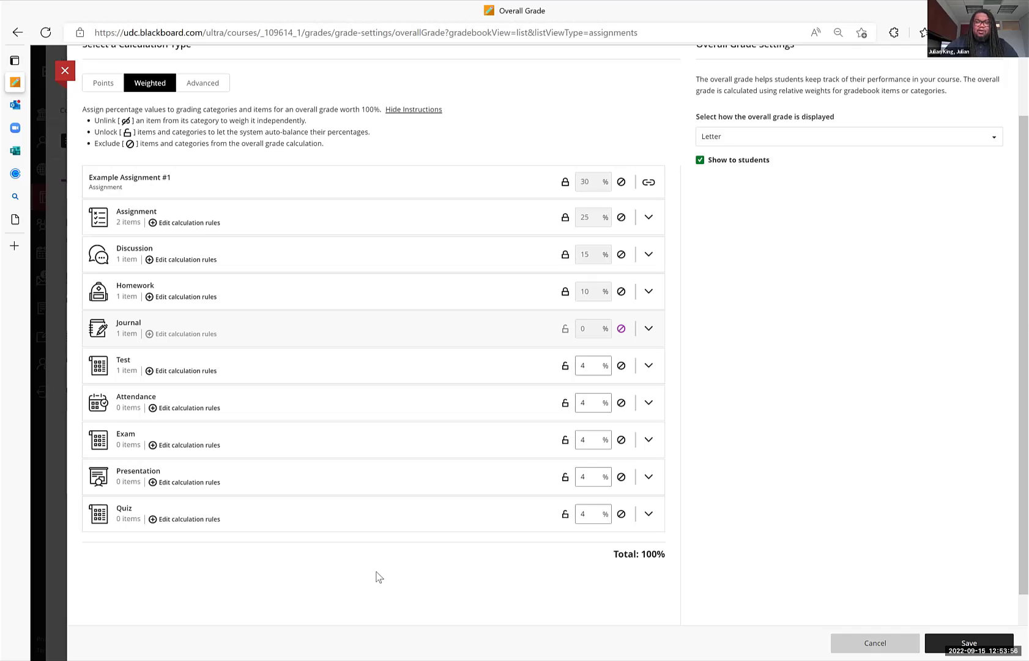
left_click(809, 140)
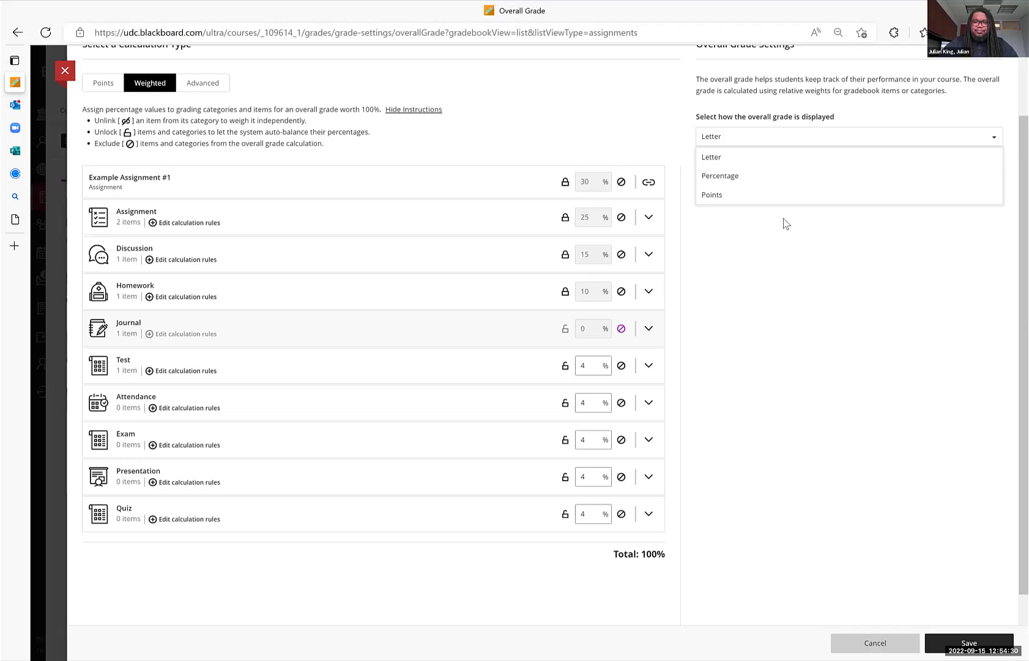
left_click(855, 137)
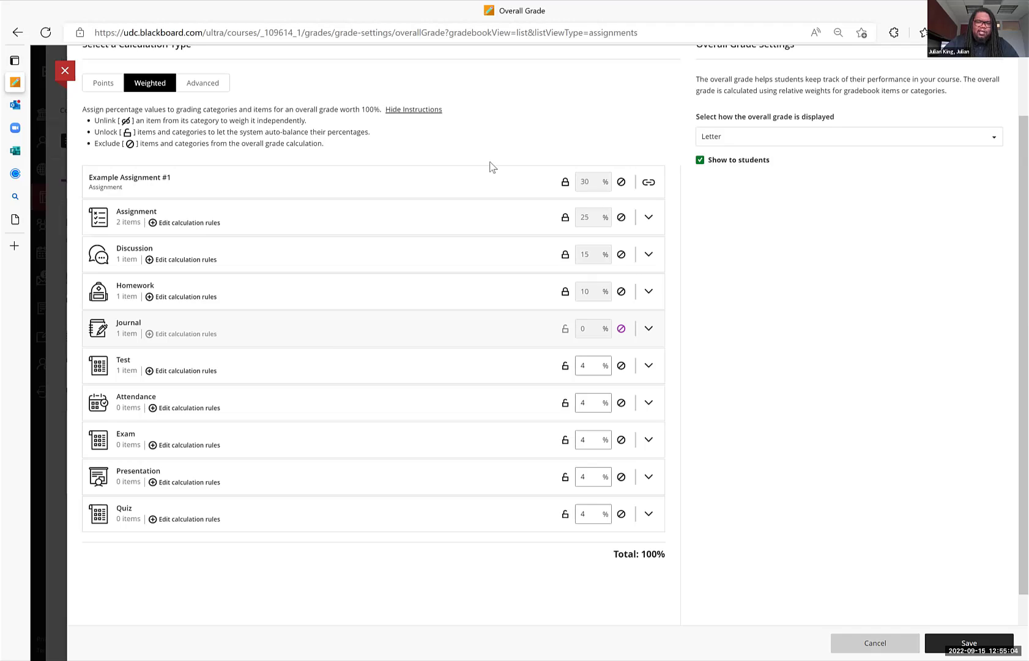
Unlock Example Assignment #1 and link it back to the Assignment category, trying the unlink and relink once more, and collapse the category
left_click(564, 183)
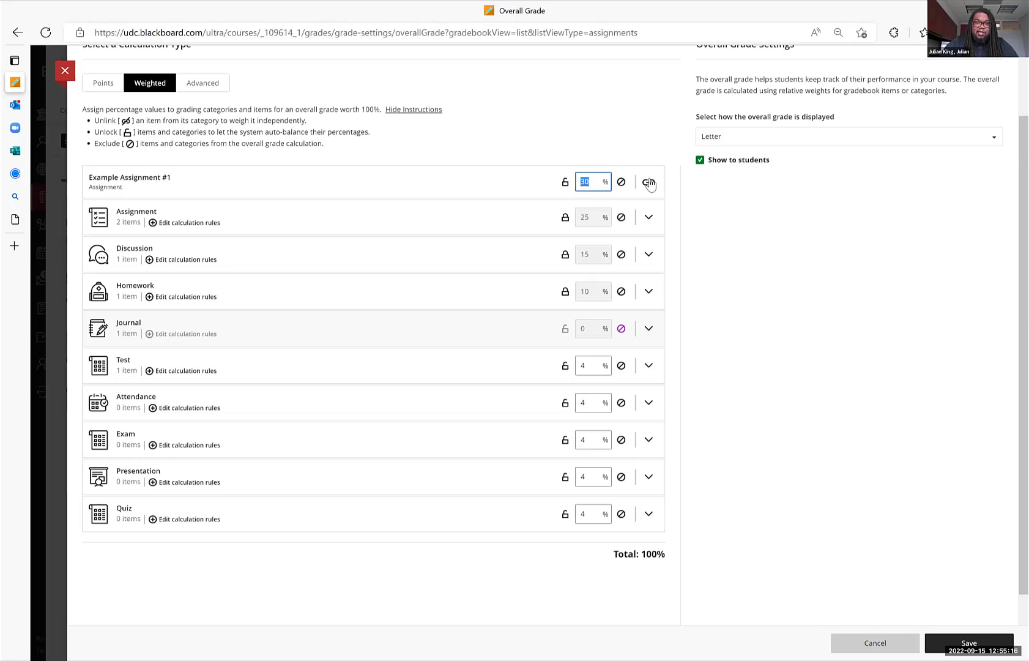
left_click(649, 183)
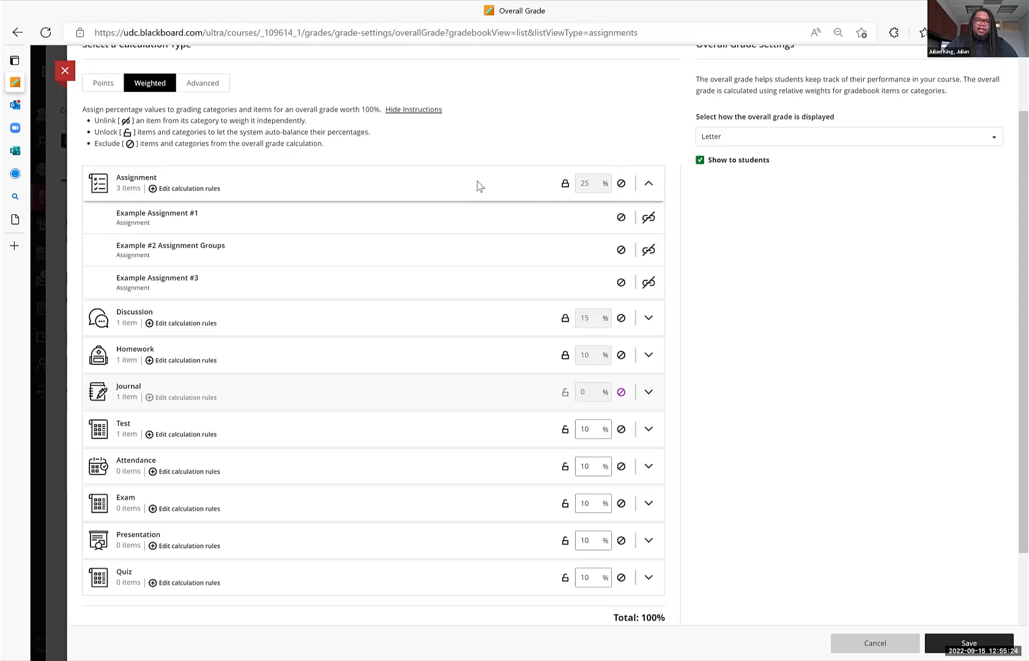
left_click(649, 218)
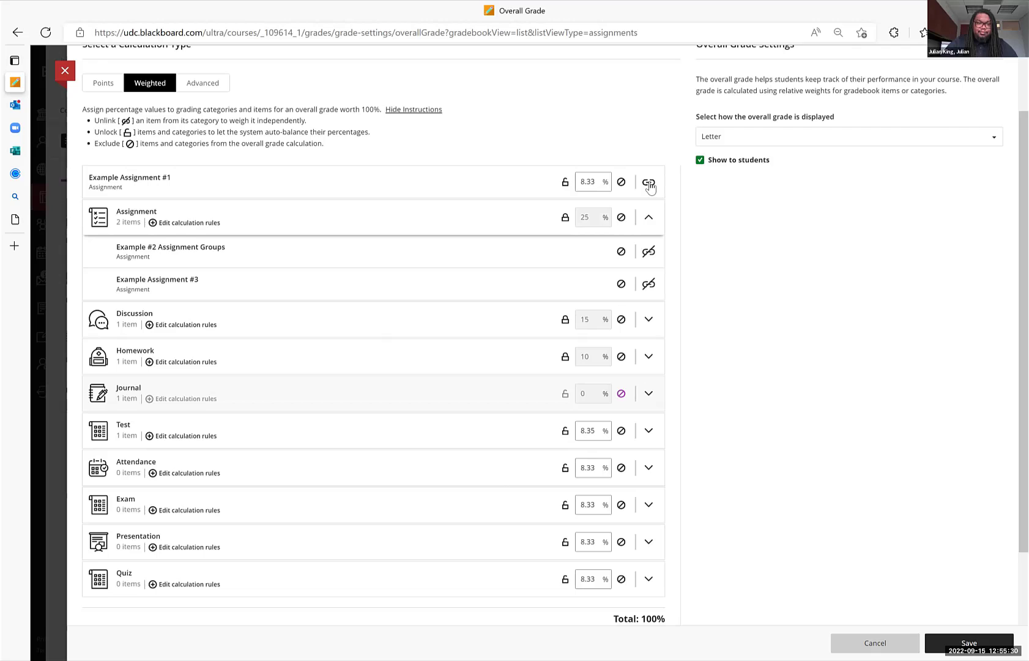
left_click(649, 183)
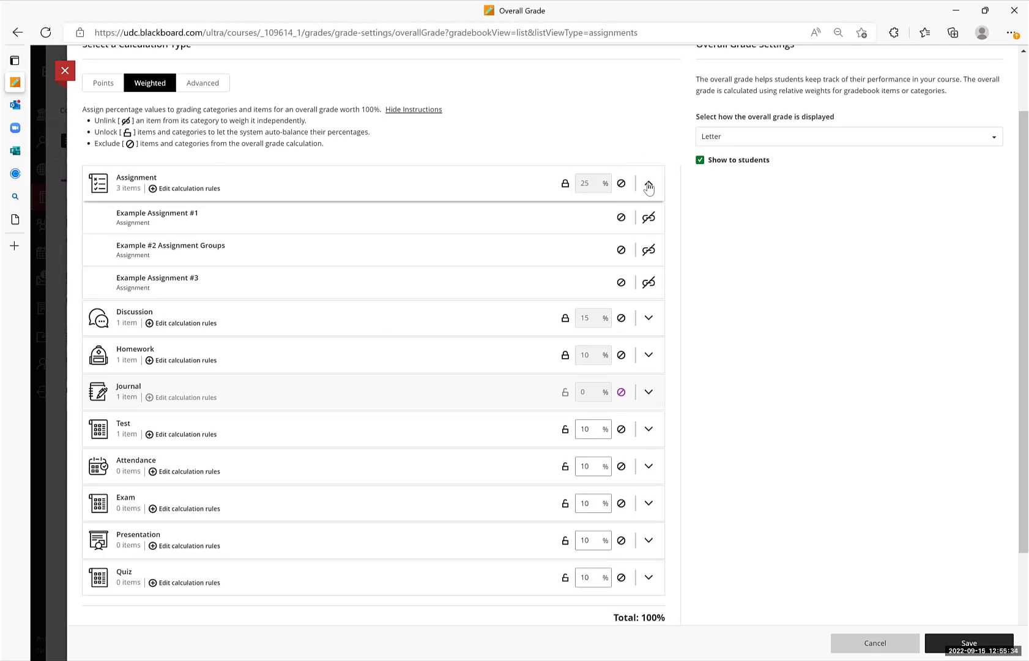
left_click(648, 184)
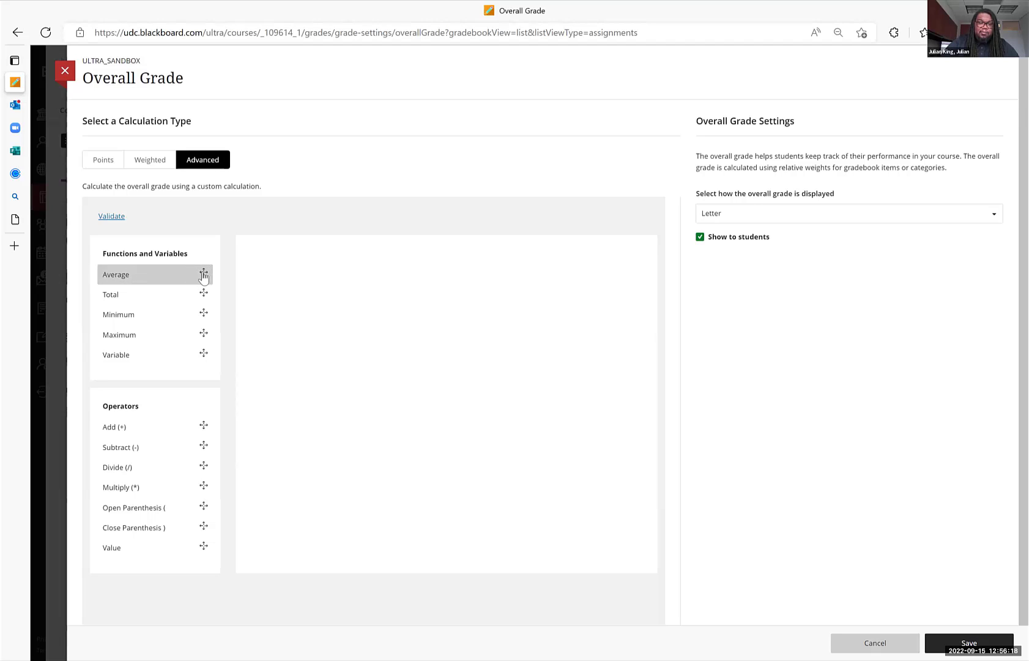
Add an Average function to the advanced calculation covering Example Assignment #1, Example Discussion #1 and Example Test #1
left_click_drag(213, 277, 300, 255)
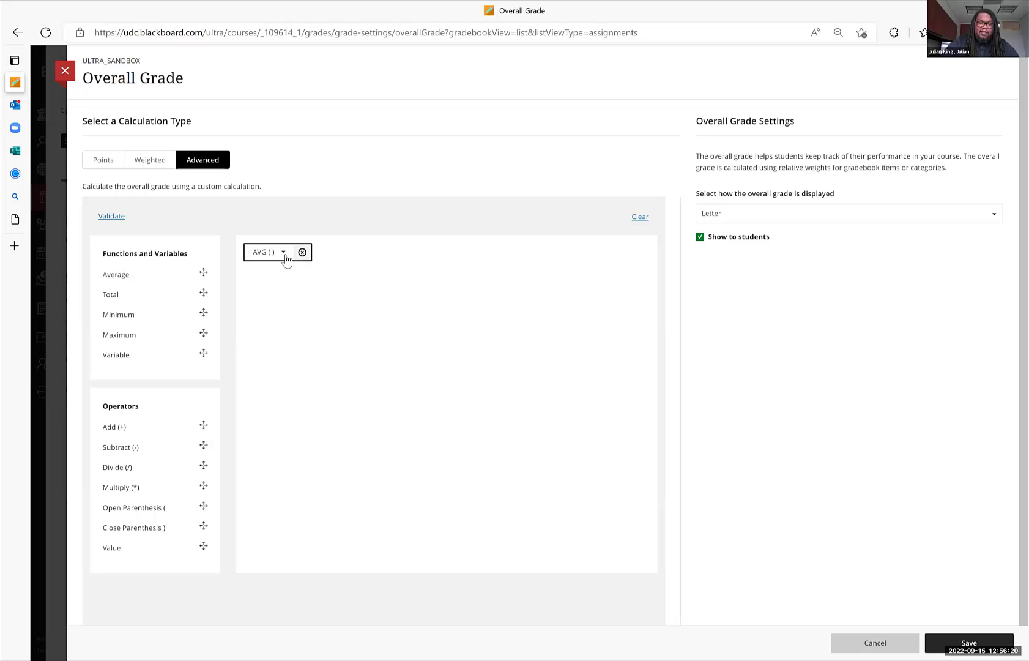
left_click(283, 253)
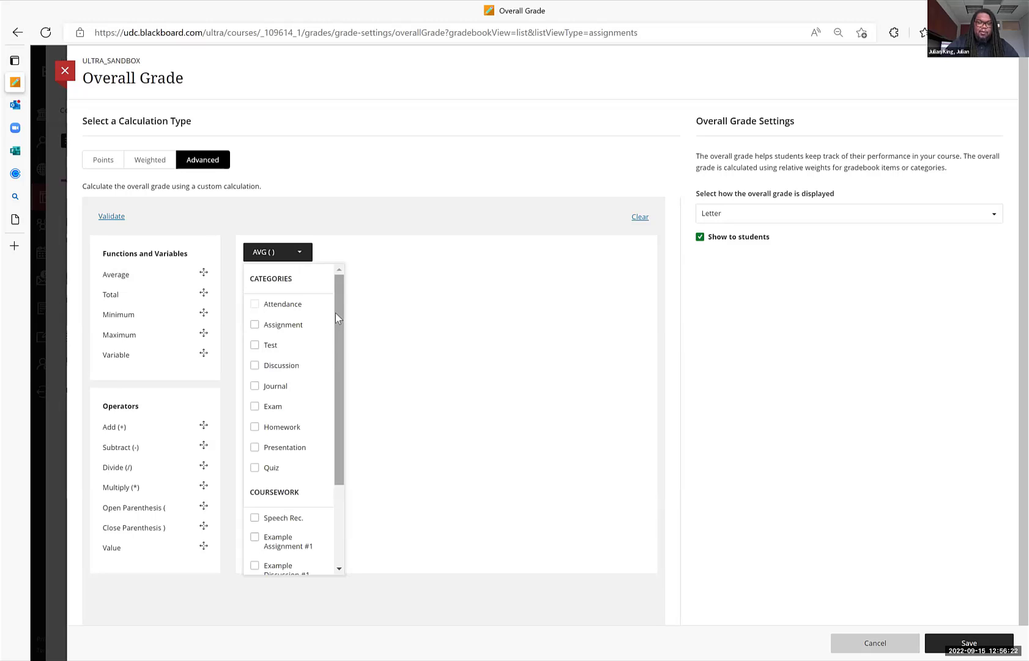
scroll(324, 405, "down", 2)
scroll(324, 405, "down", 1)
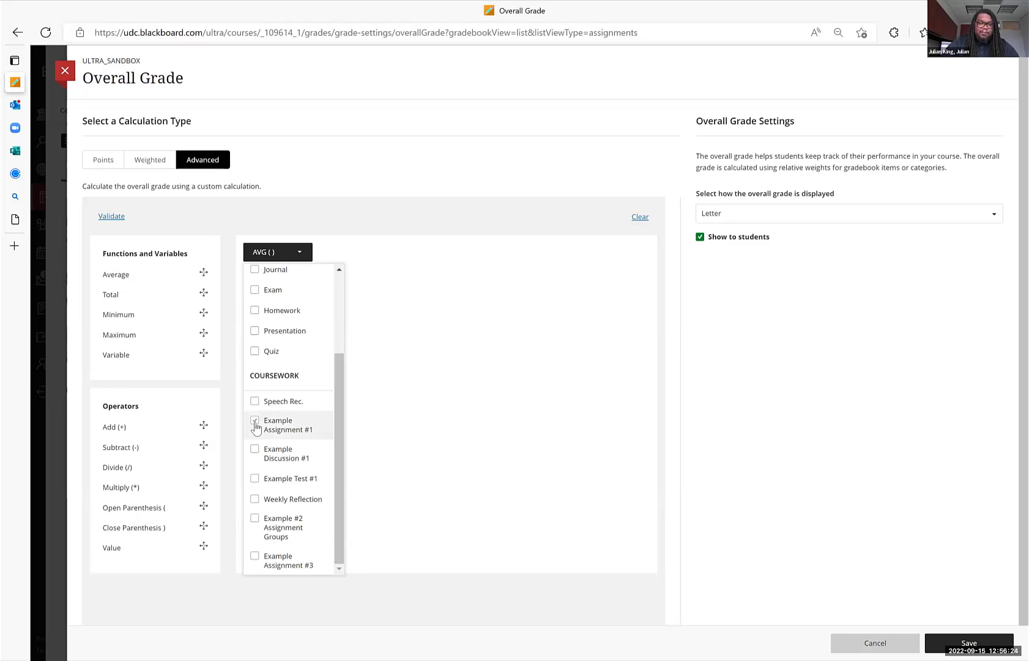
left_click(255, 421)
left_click(255, 451)
left_click(255, 479)
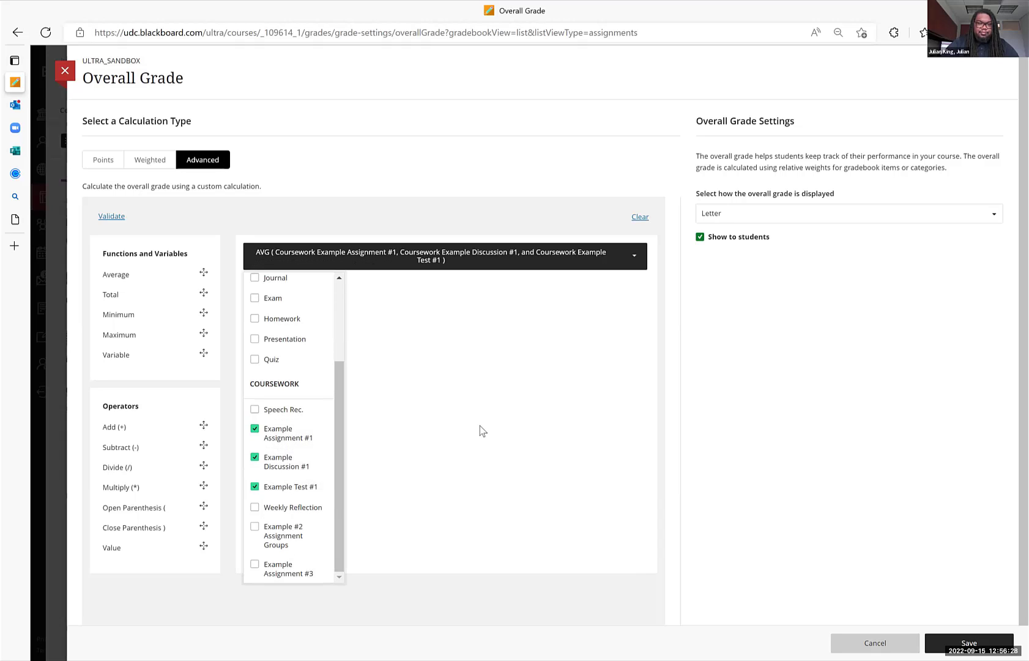
left_click(466, 435)
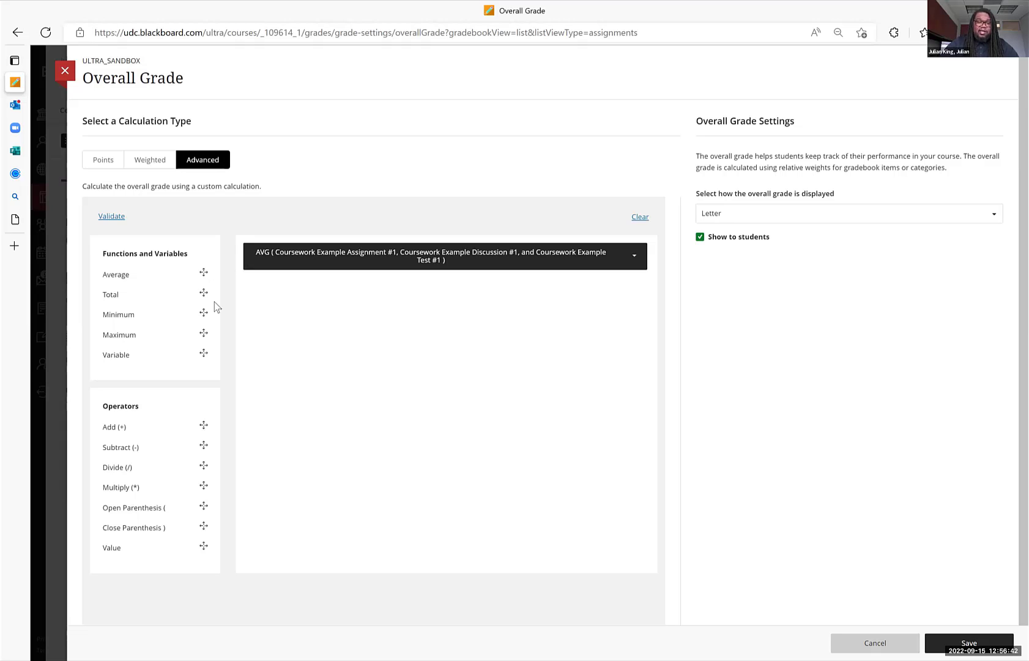
Add a Total function to the advanced calculation covering the Test, Discussion and Journal categories
left_click(159, 298)
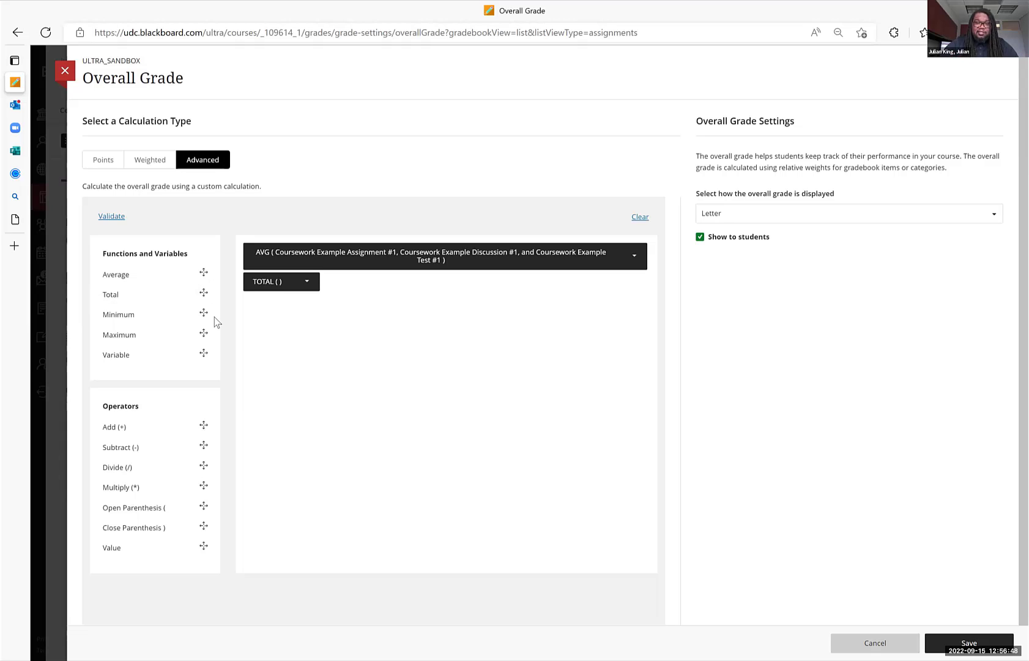
left_click(306, 285)
left_click(291, 282)
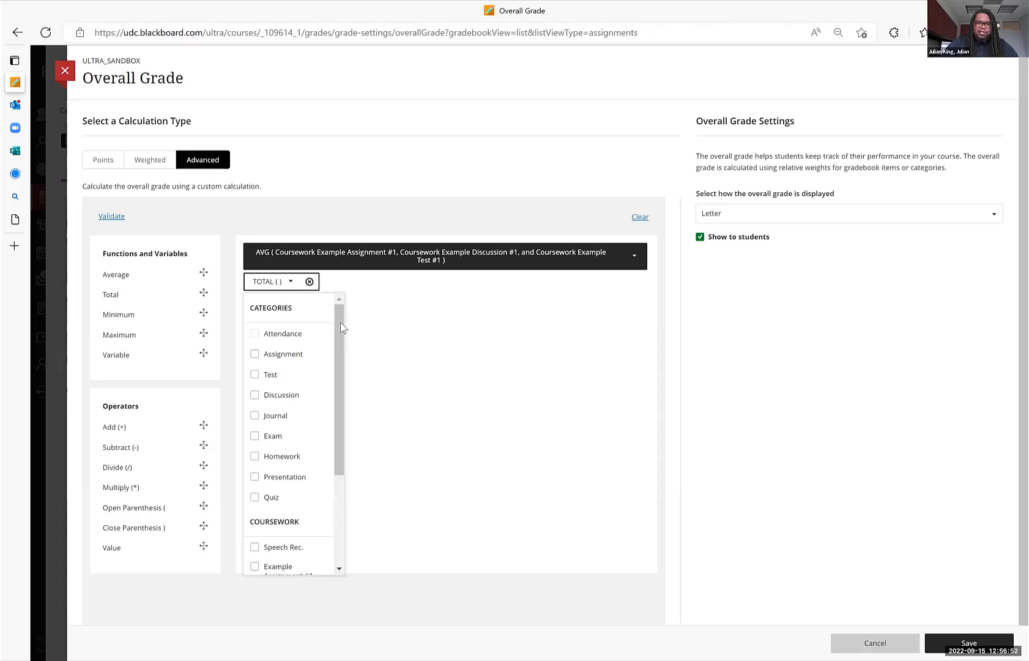
scroll(332, 388, "down", 2)
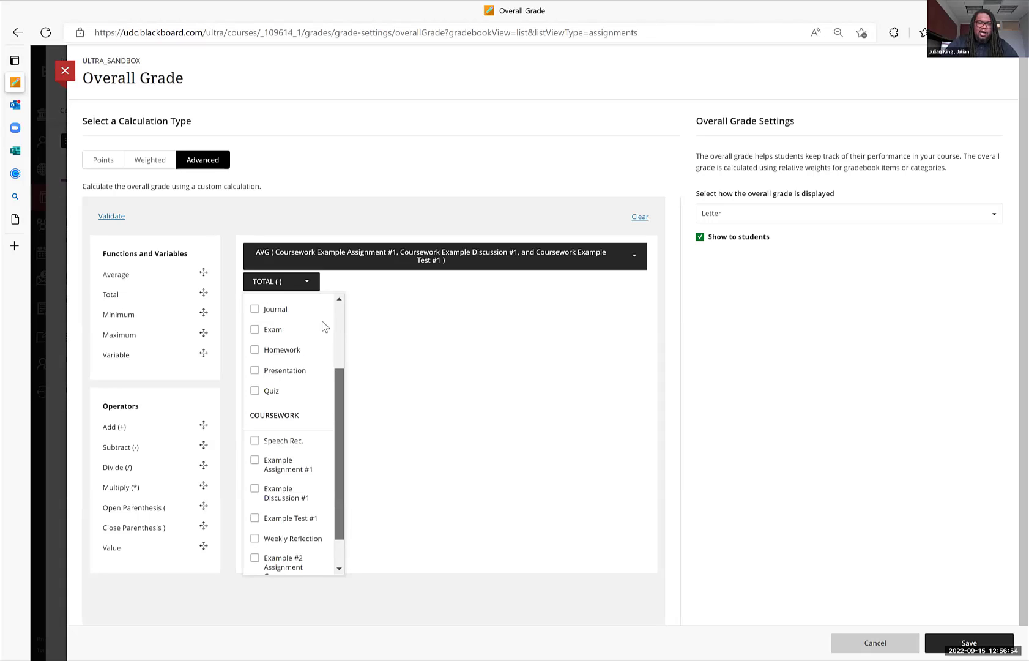
scroll(321, 326, "up", 2)
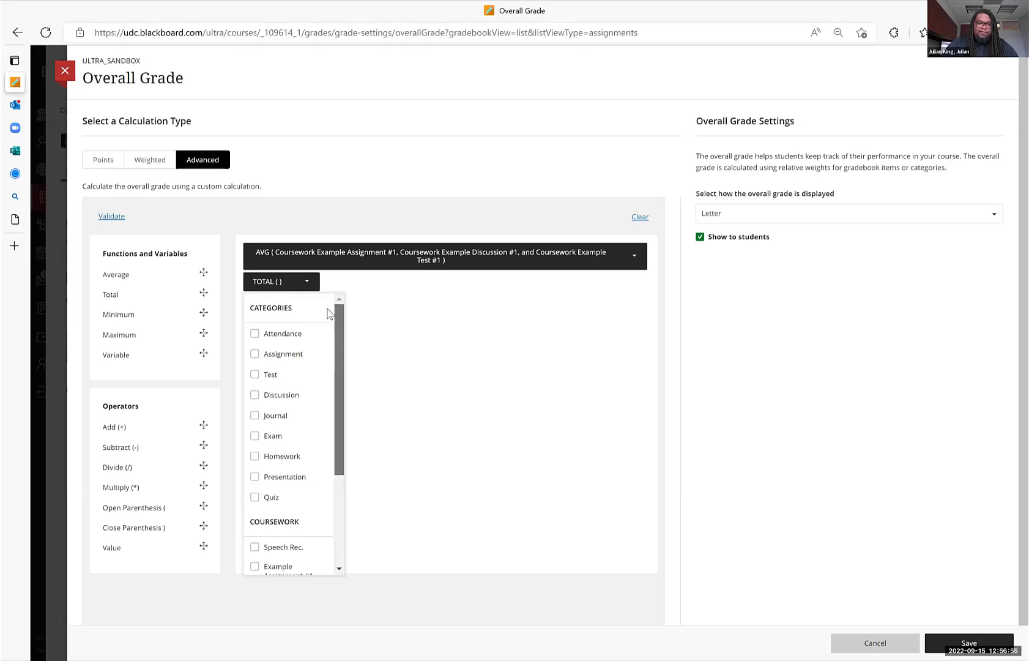
left_click(255, 354)
left_click(255, 374)
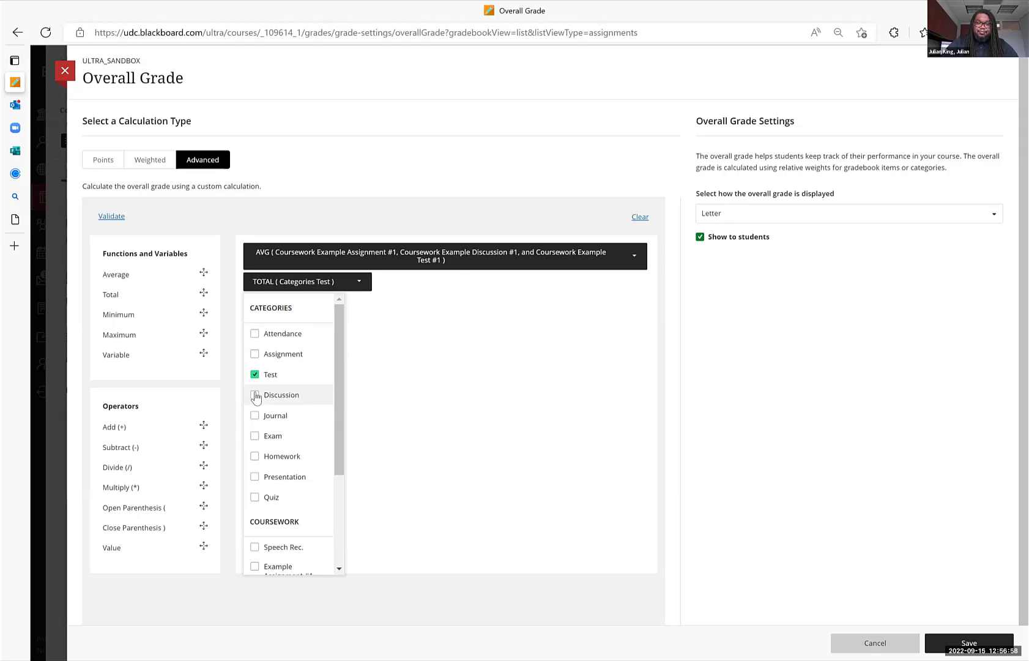
left_click(255, 395)
left_click(256, 416)
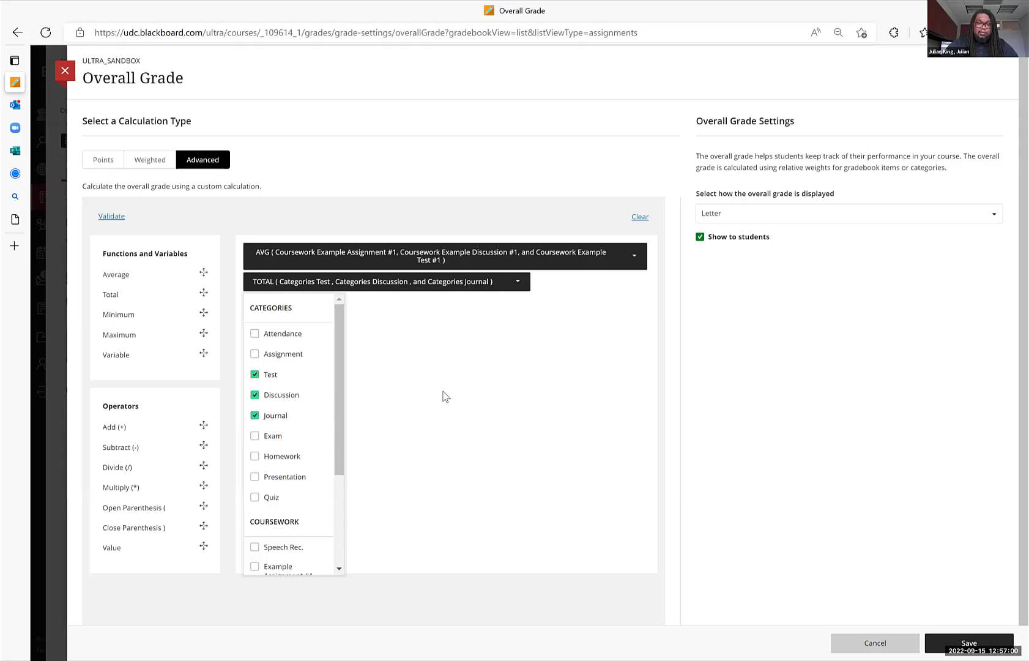
left_click(445, 396)
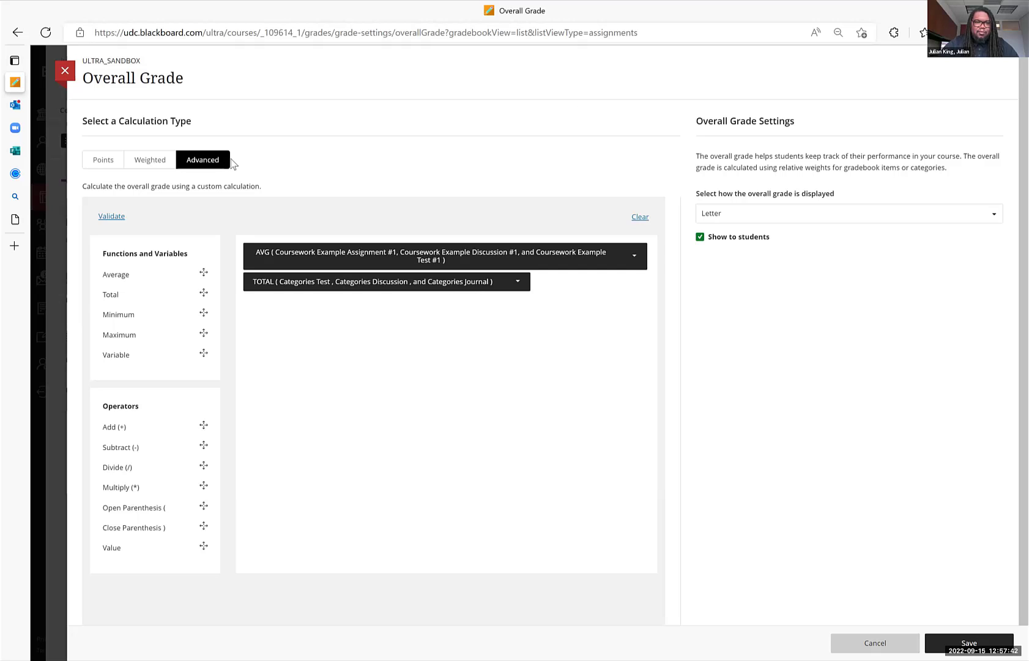
Switch the calculation type to Points and leave the overall grade setup without saving
left_click(104, 160)
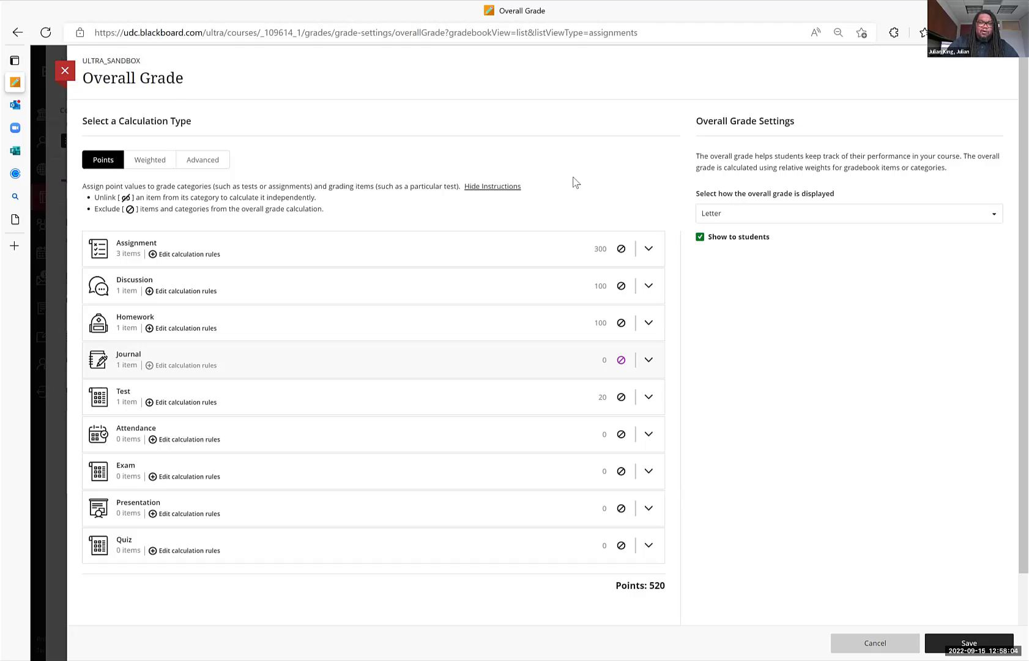
key("Escape")
left_click(615, 180)
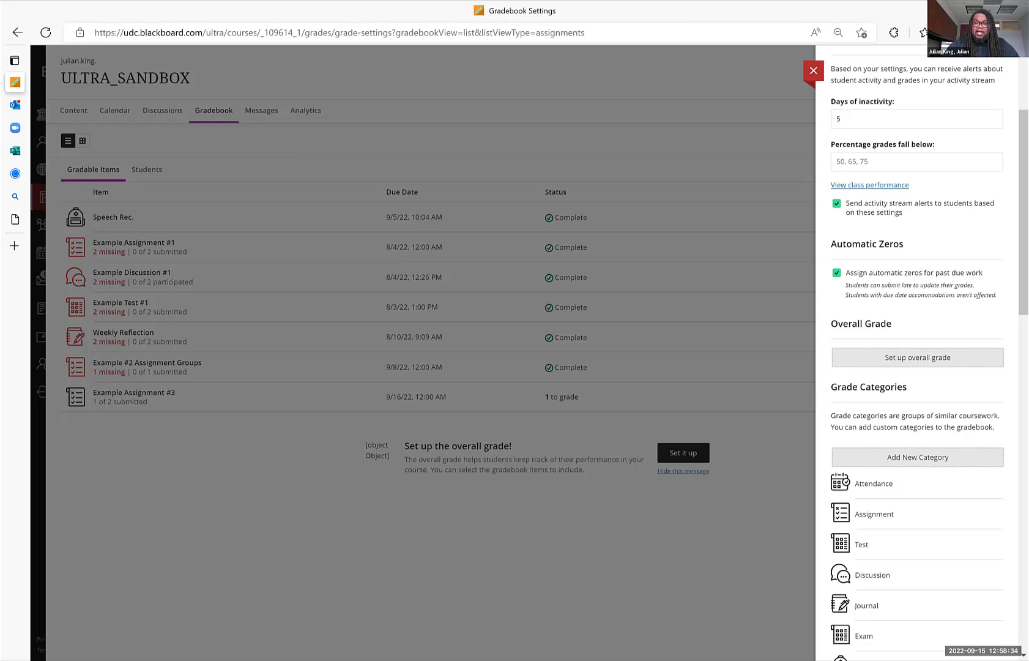
Examine the sections of the Gradebook Settings, closing and reopening the settings once in between
scroll(918, 367, "down", 4)
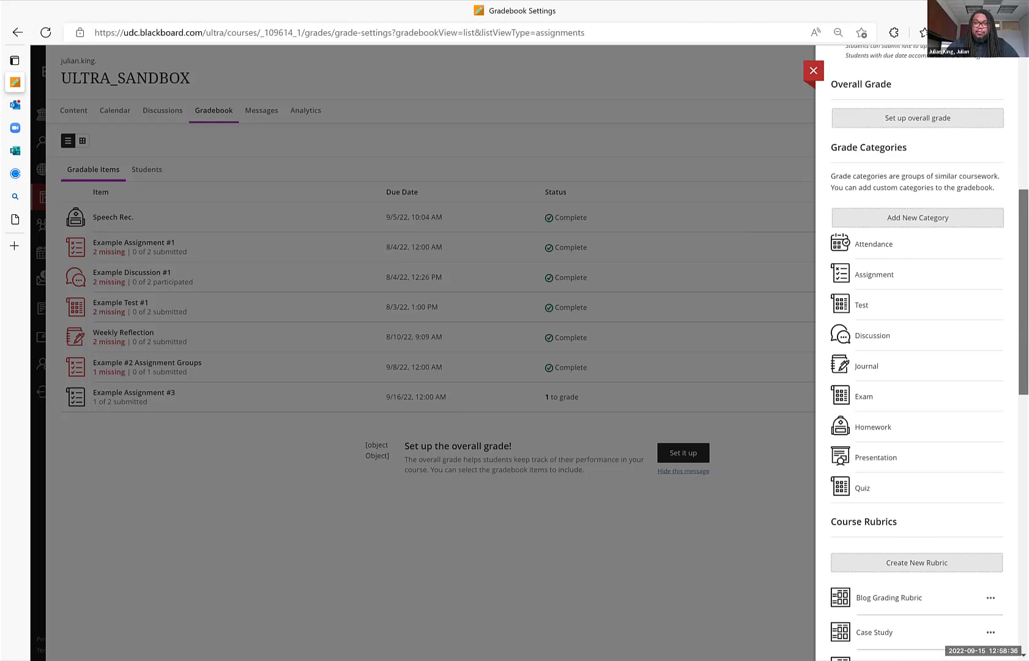
scroll(918, 367, "up", 6)
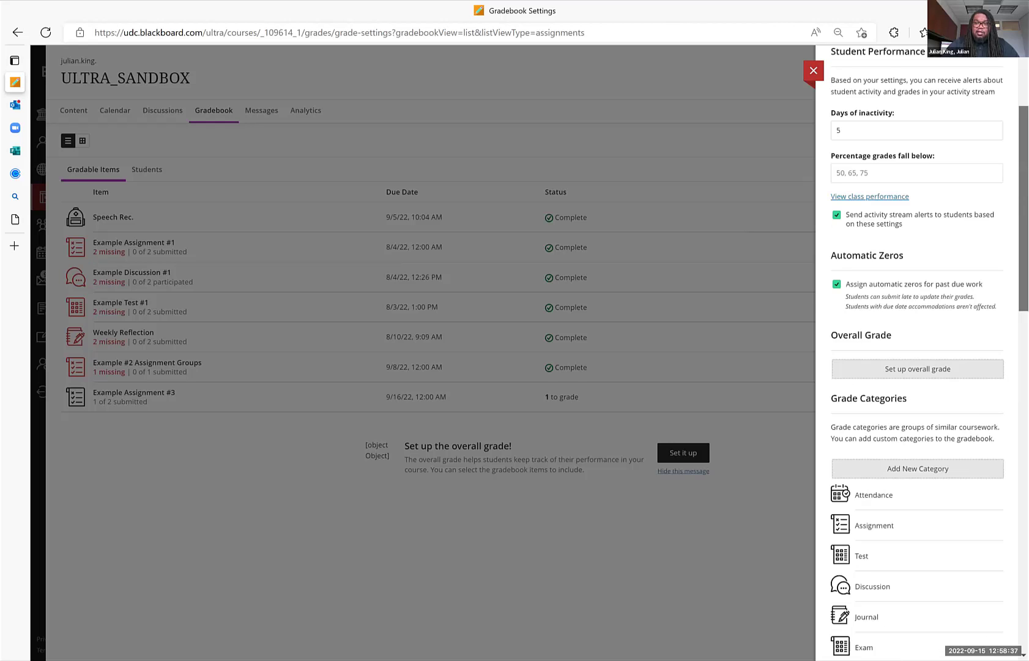
left_click(806, 84)
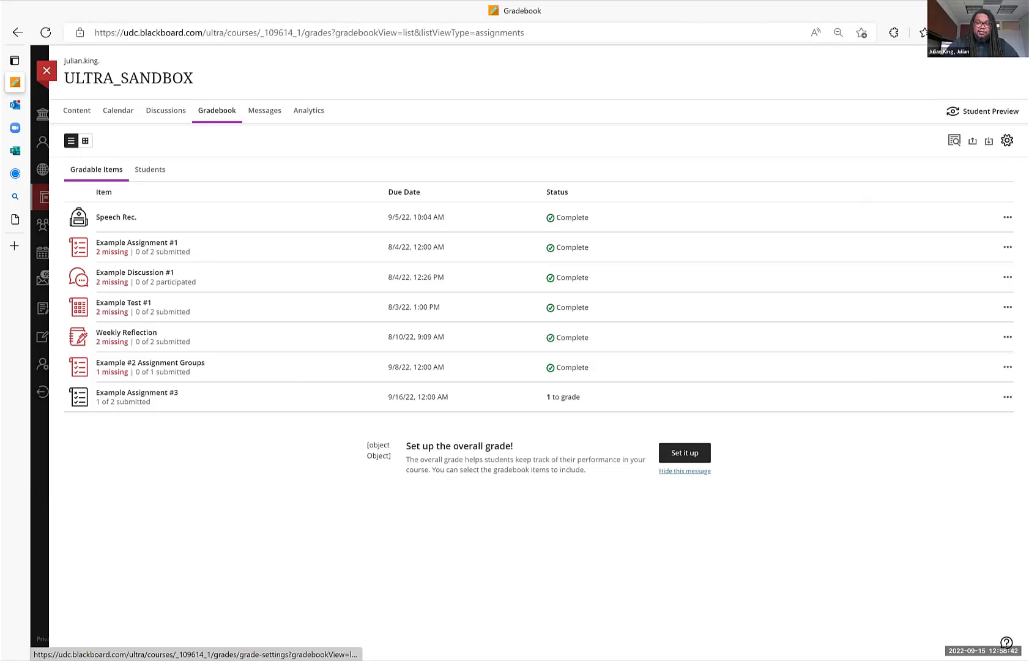
left_click(1007, 140)
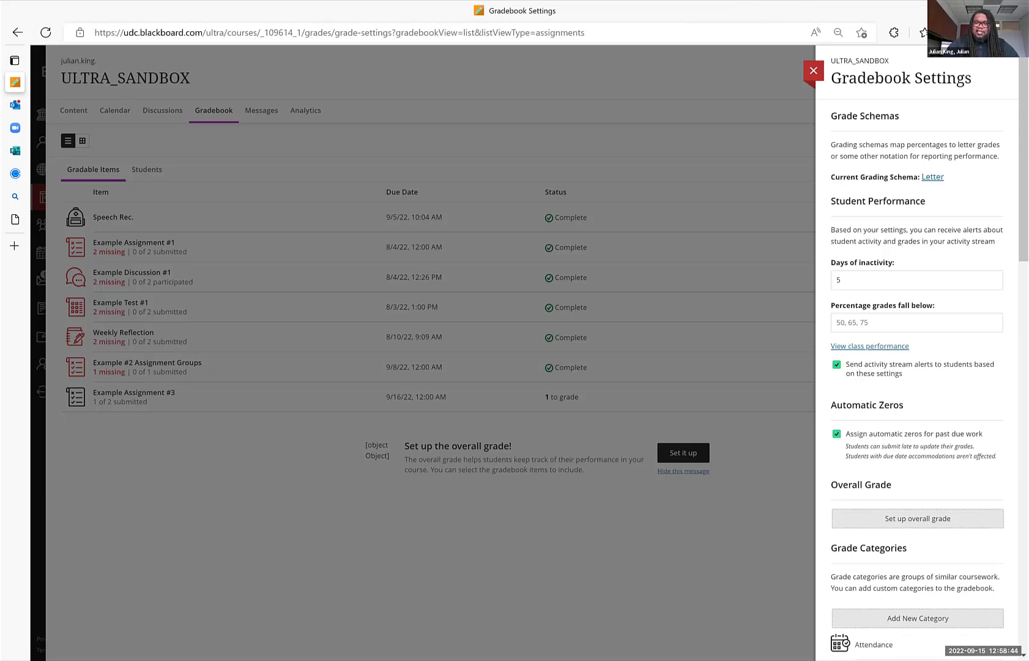
scroll(917, 355, "down", 1)
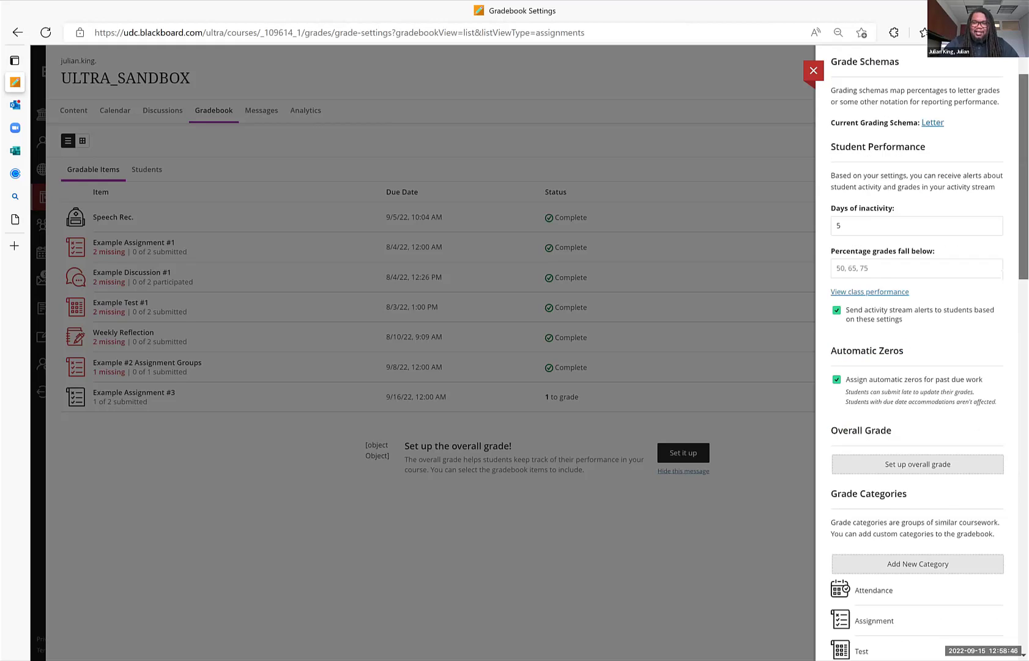
scroll(918, 355, "down", 1)
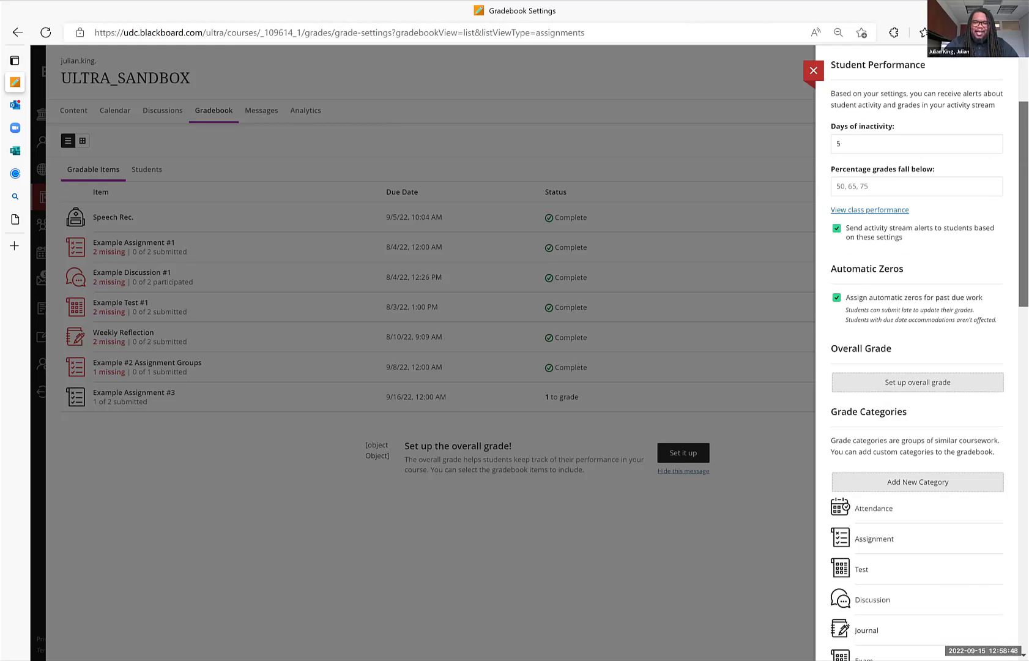
scroll(917, 354, "up", 1)
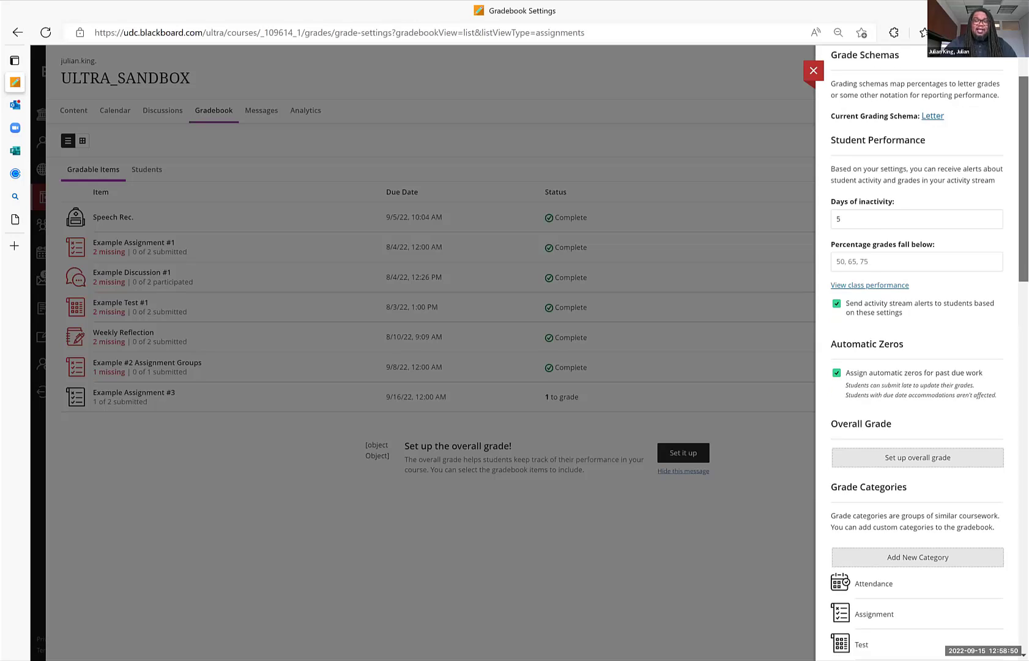
scroll(918, 355, "up", 1)
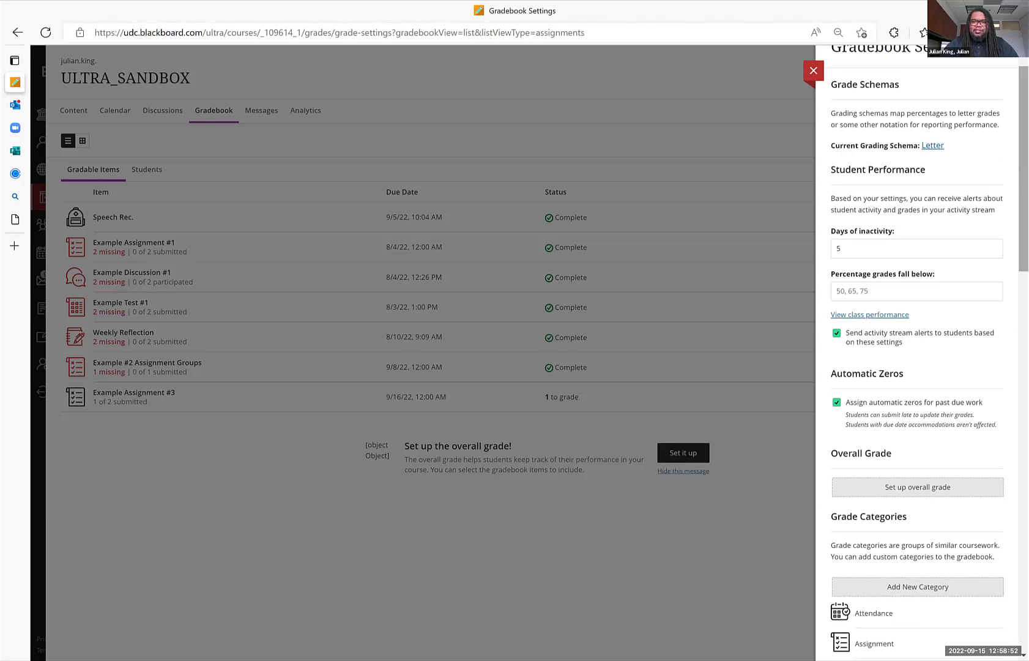
scroll(918, 355, "down", 1)
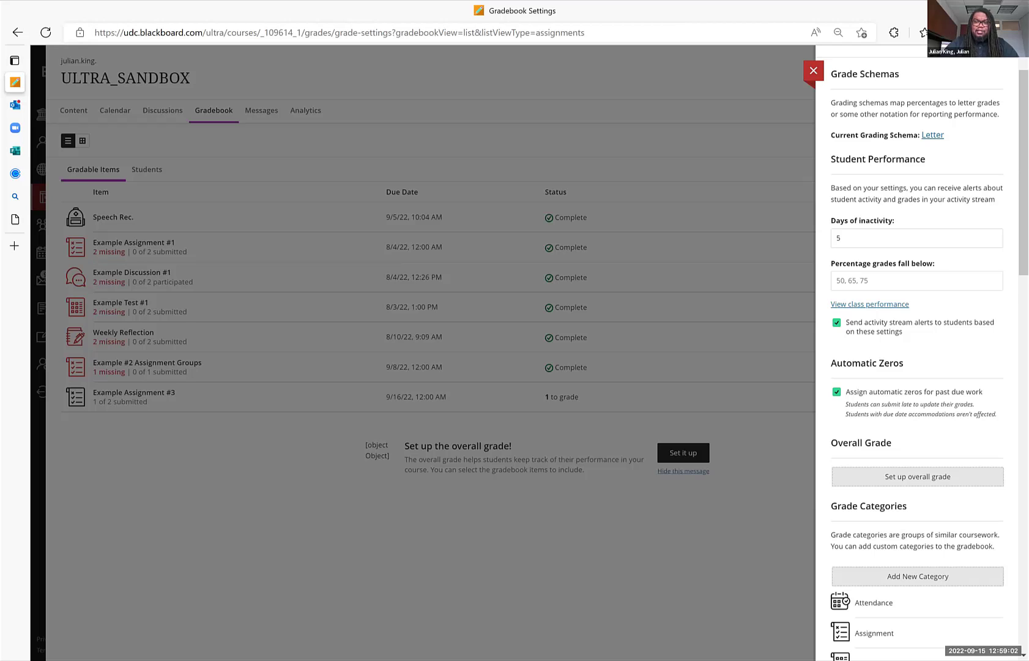
Add a custom grade category named Lab in the Gradebook Settings
scroll(922, 353, "down", 1)
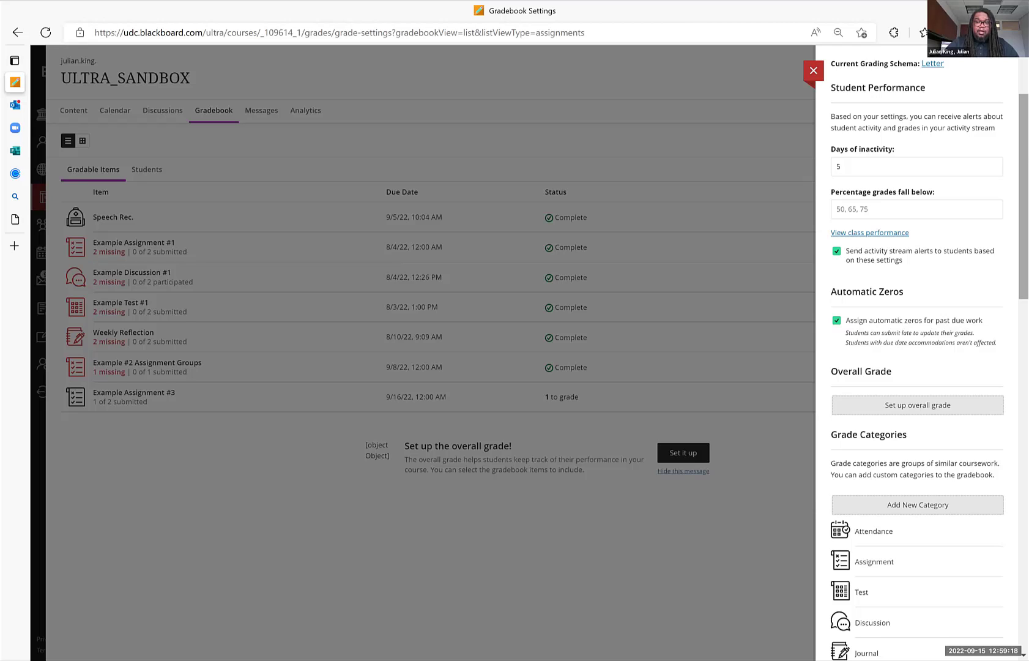
scroll(916, 170, "down", 1)
scroll(916, 170, "down", 2)
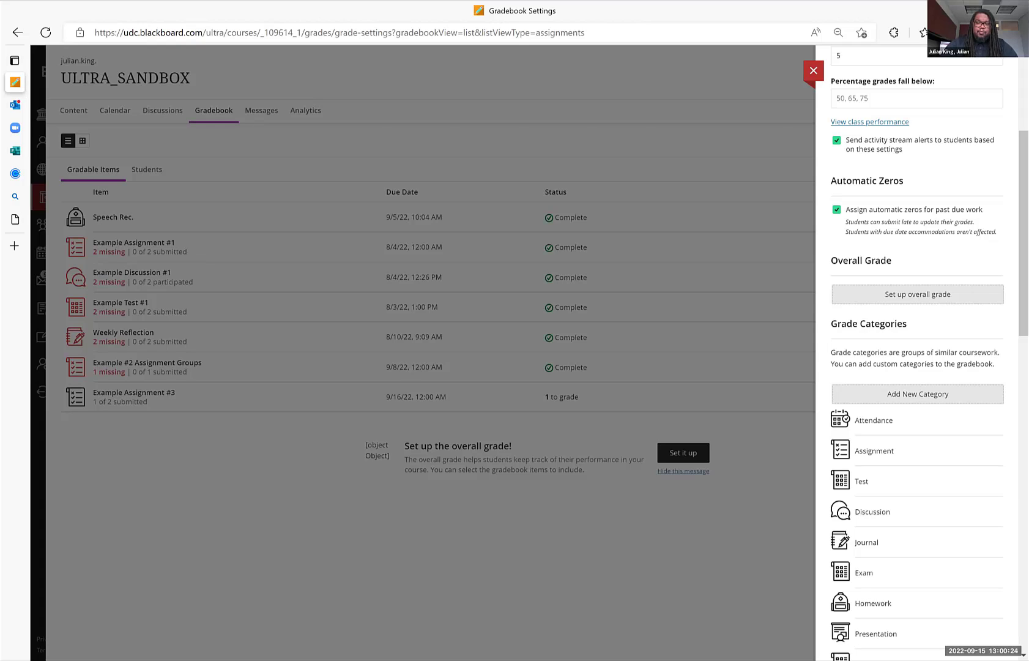
scroll(897, 123, "down", 5)
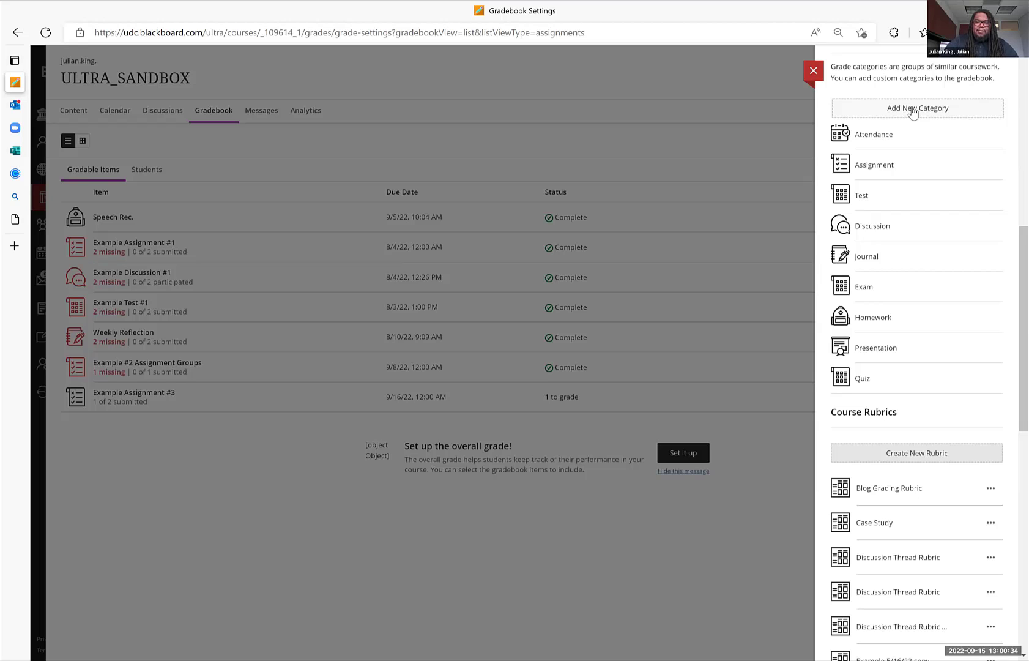
left_click(912, 110)
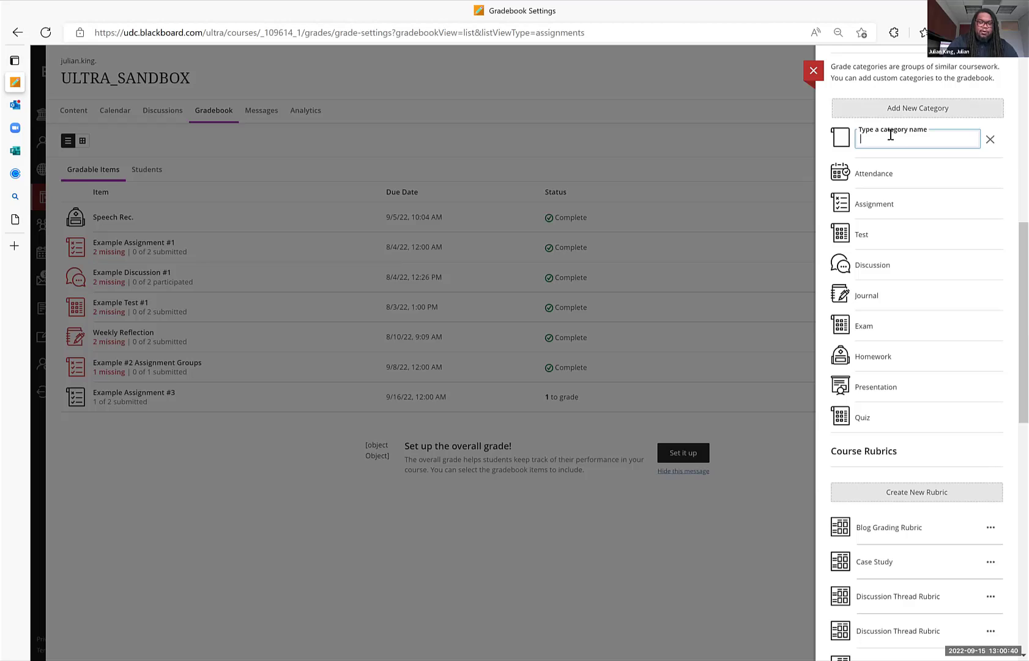
type("Lab")
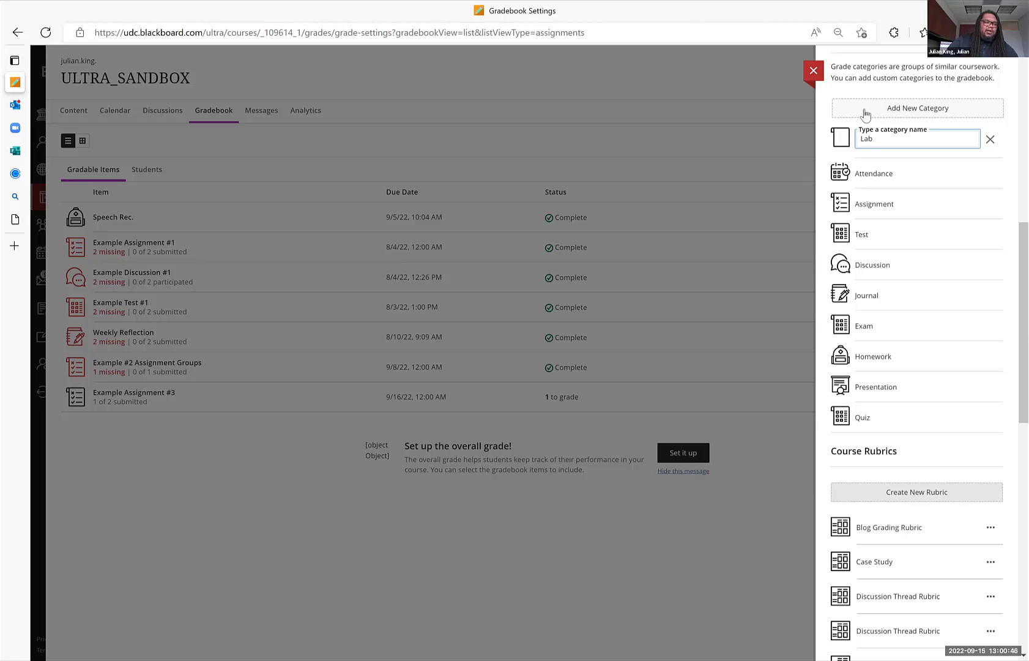
key("Return")
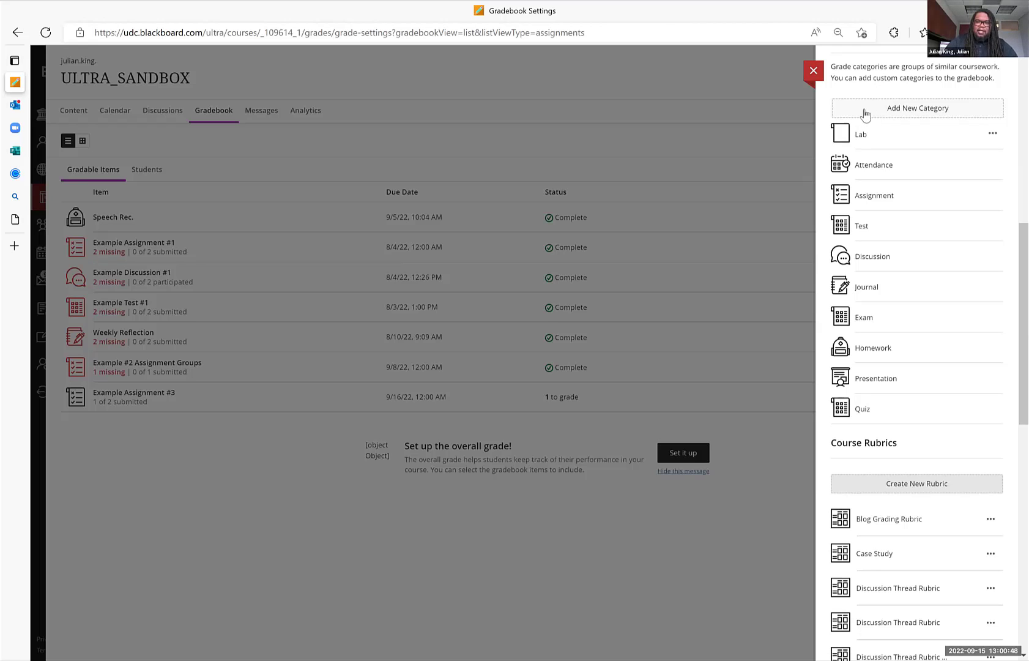
Add a second custom grade category named Lecture
left_click(865, 115)
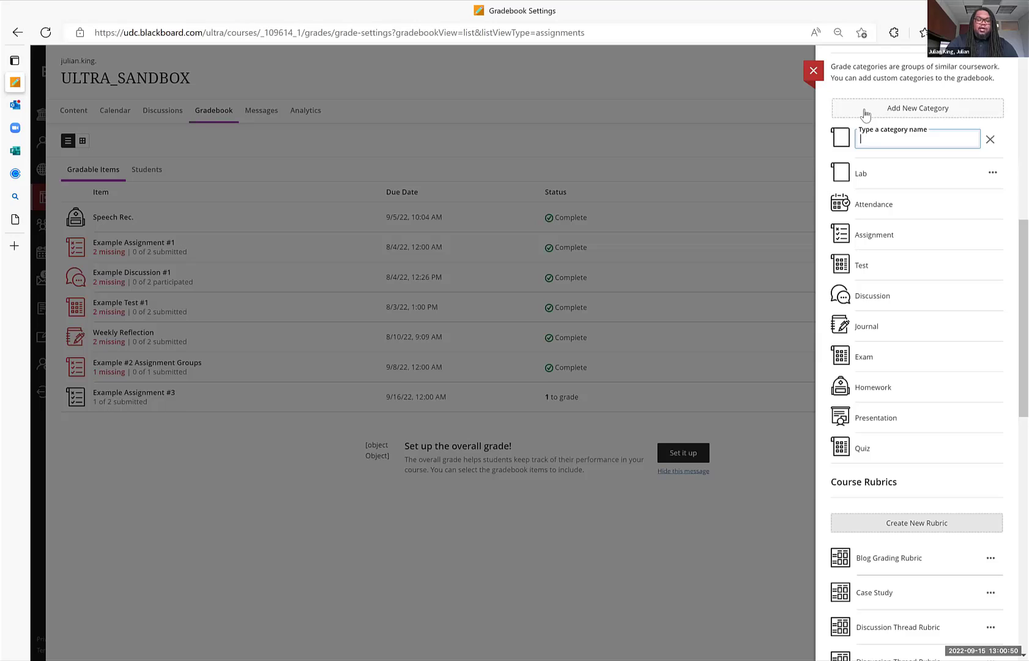
type("Lecture")
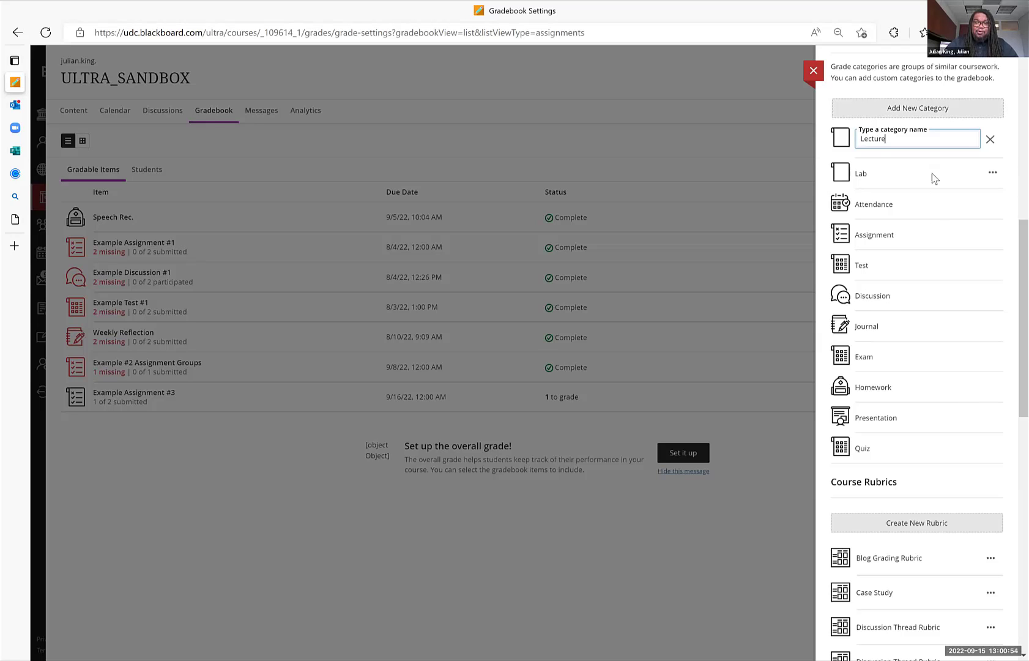
left_click(902, 70)
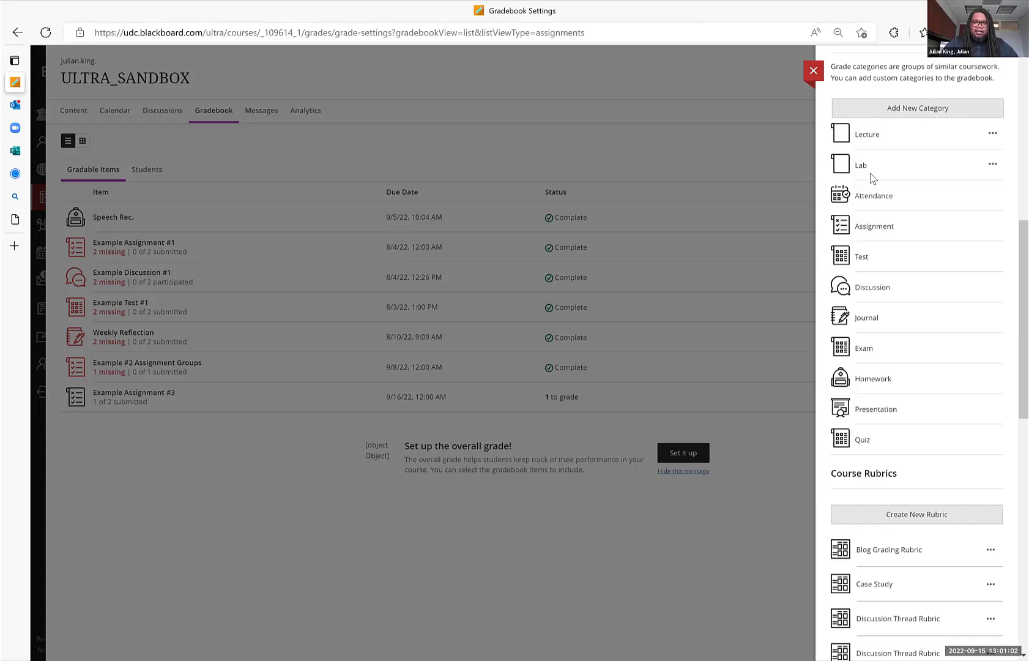
Delete the custom Lecture category from the grade categories
left_click(992, 133)
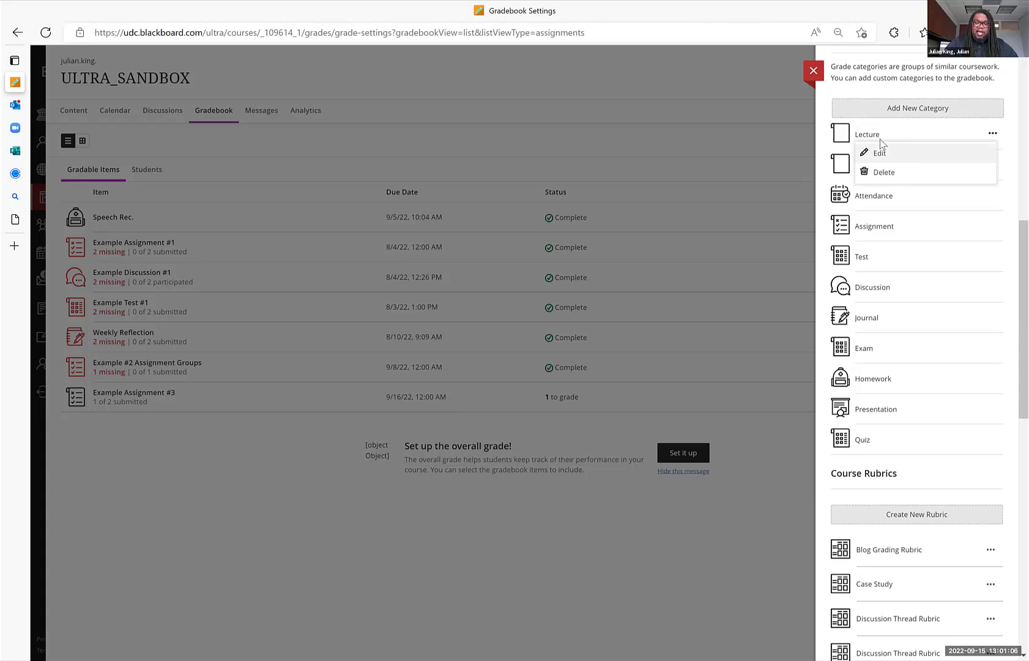
left_click(936, 174)
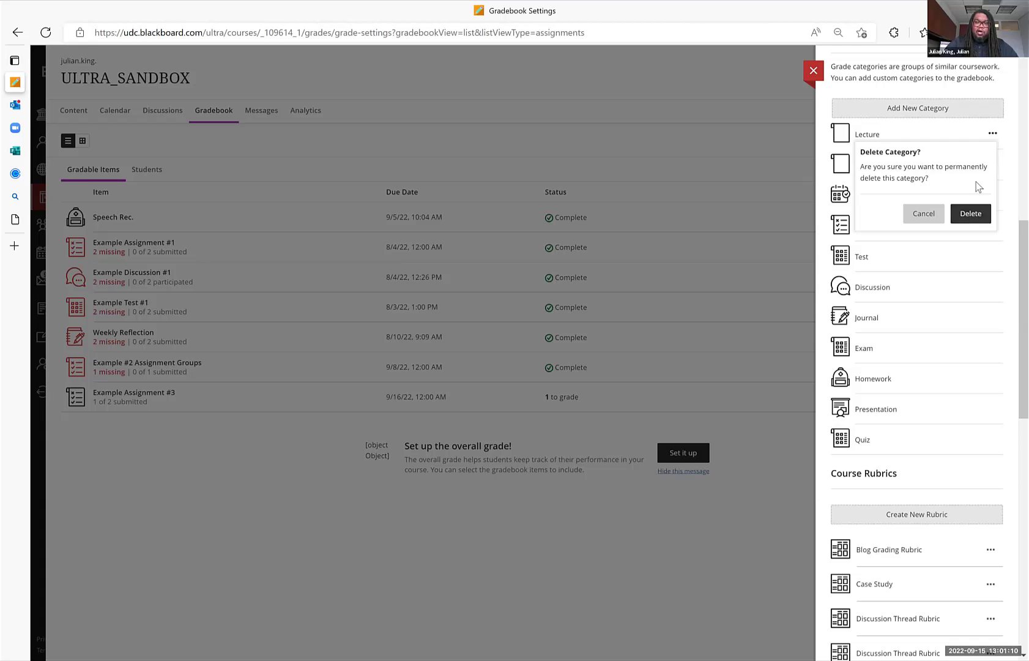
left_click(971, 214)
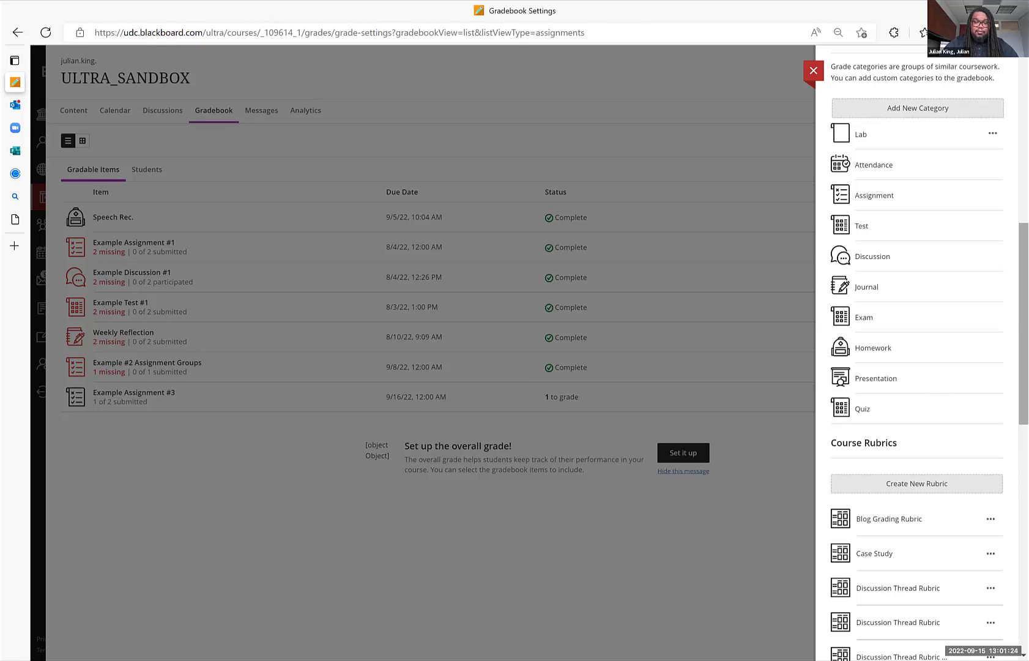
Review the Course Rubrics section and leave the Gradebook Settings, reopening and closing them once more
scroll(916, 367, "down", 3)
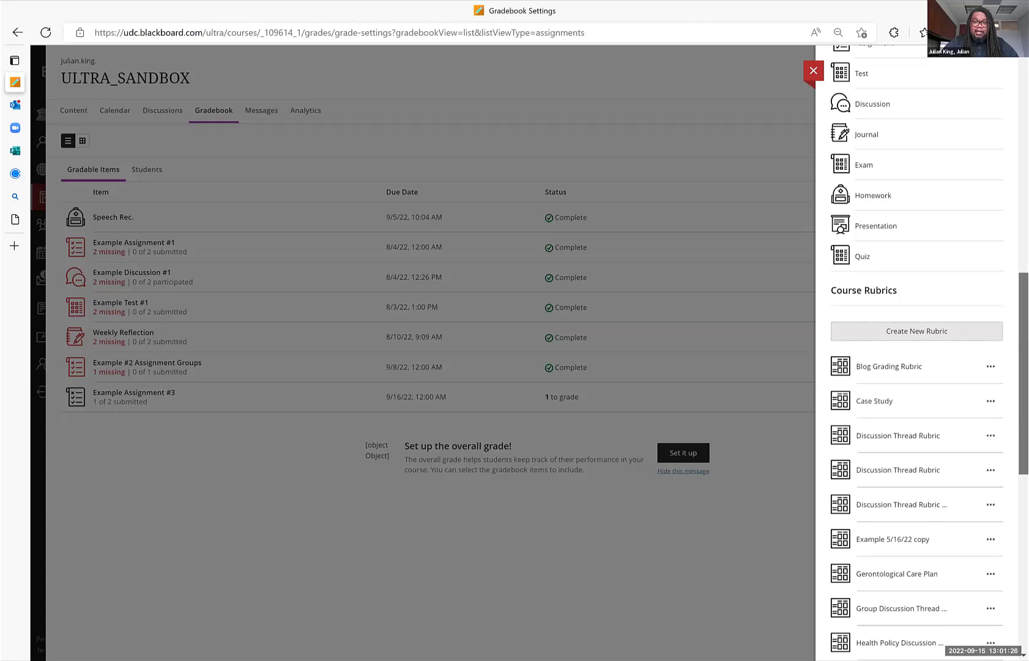
scroll(916, 367, "down", 4)
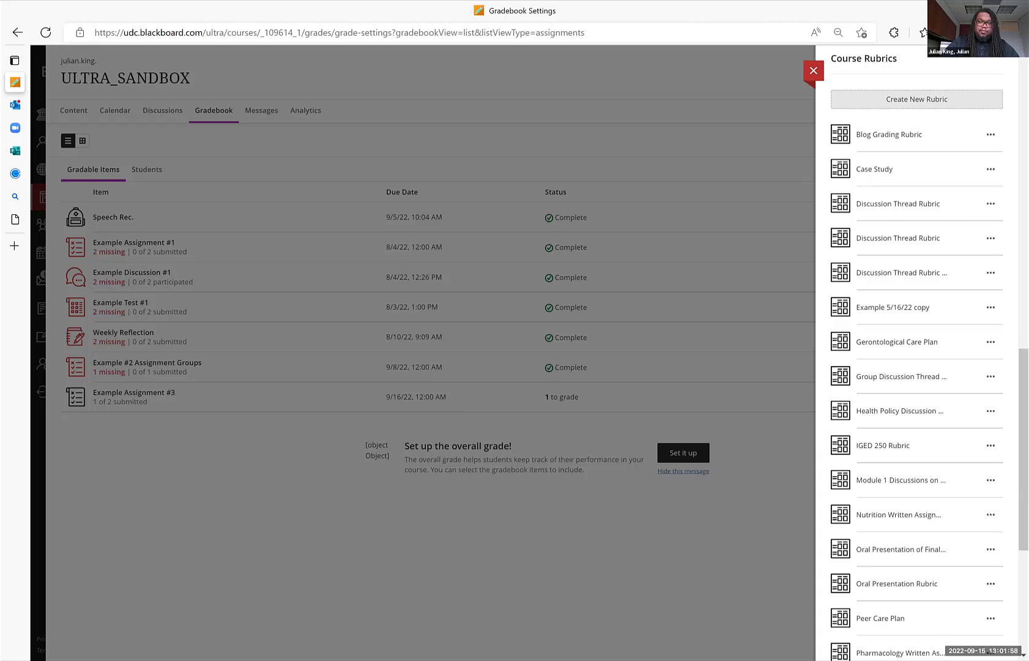
left_click(815, 71)
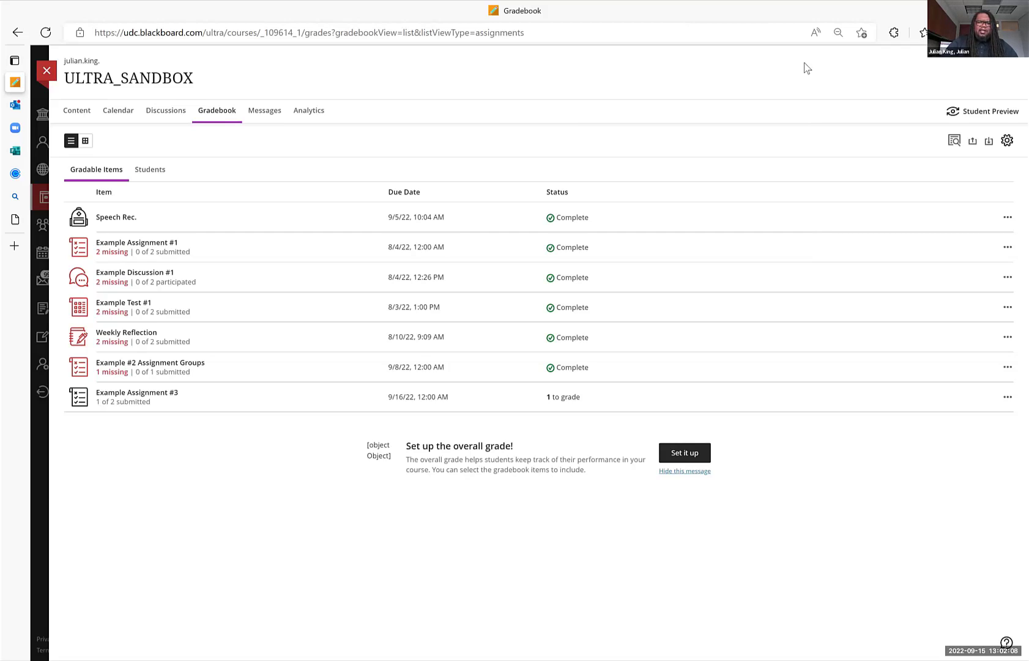
left_click(1008, 142)
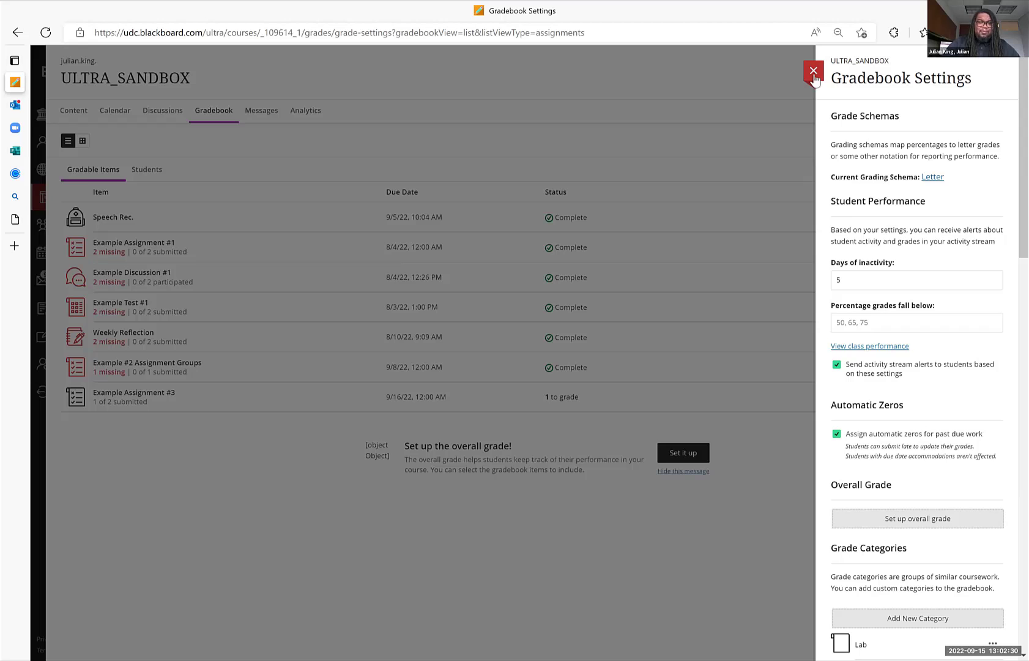
left_click(355, 132)
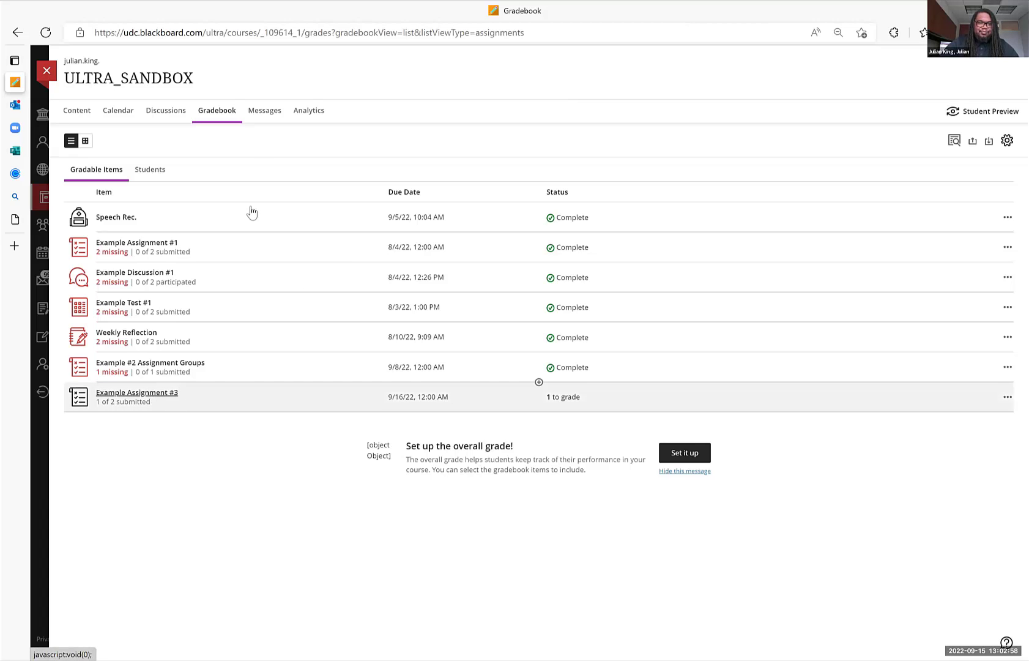
Open the attempt waiting to be graded for Example Assignment #3 and view its assignment content and attached Example #3 Work.docx
left_click(73, 111)
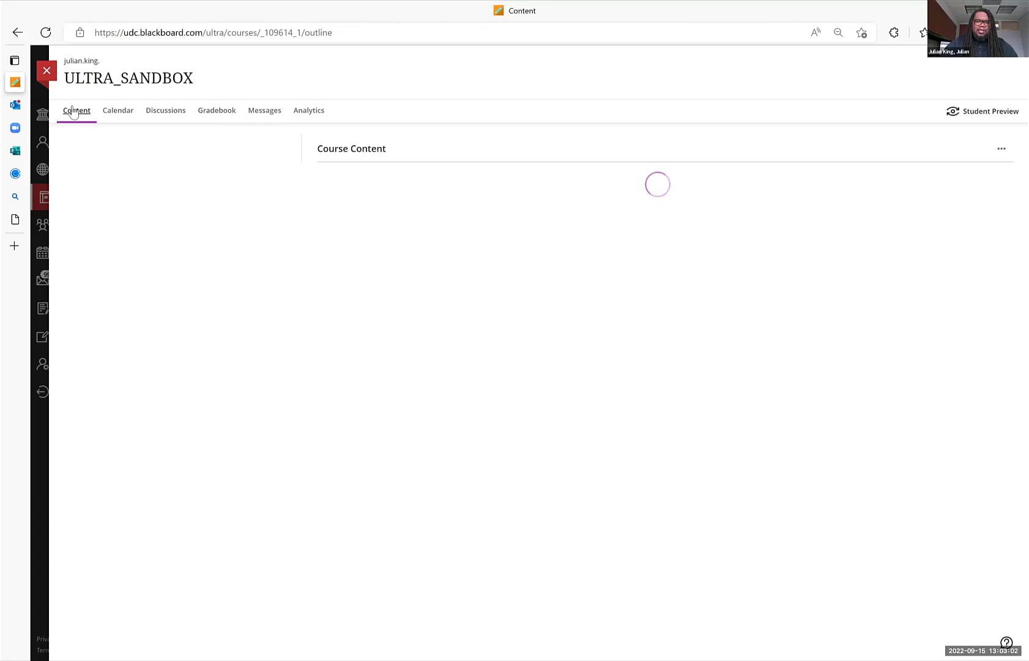
left_click(212, 118)
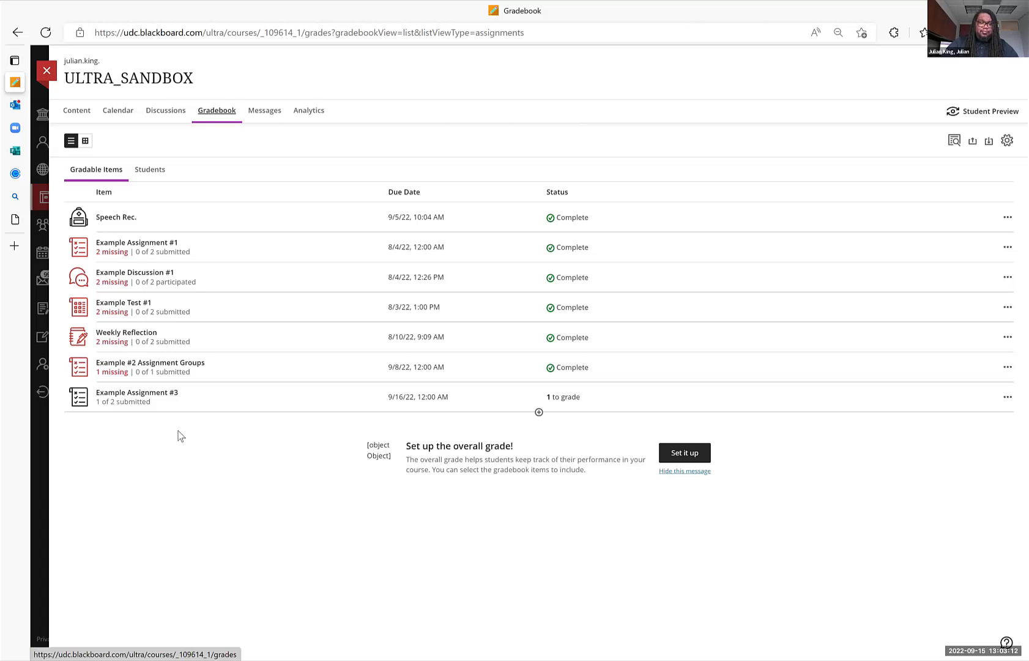
left_click(141, 396)
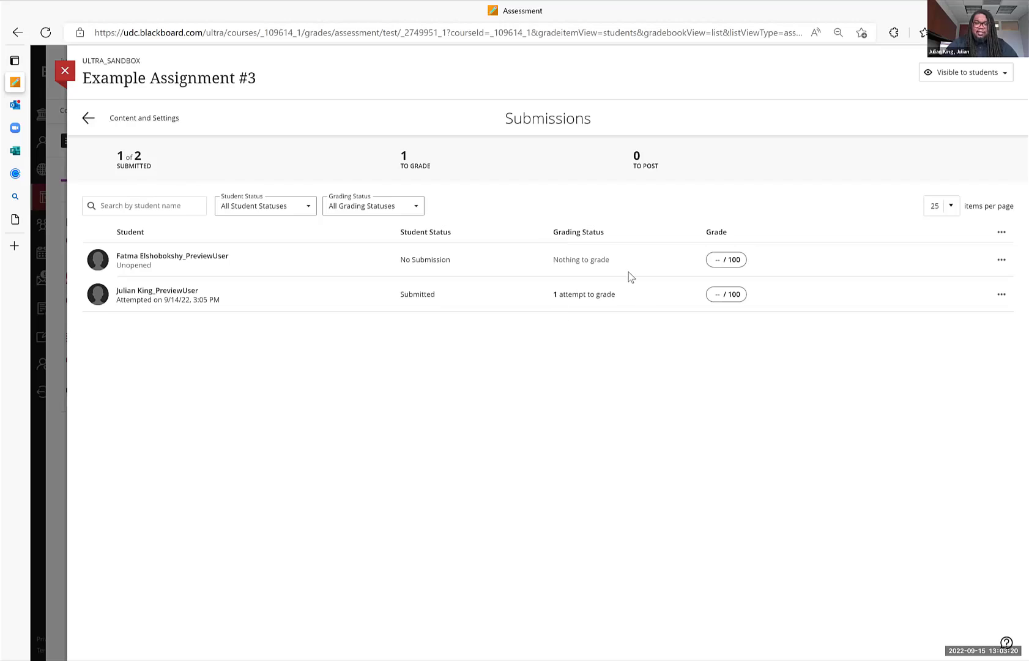
left_click(579, 297)
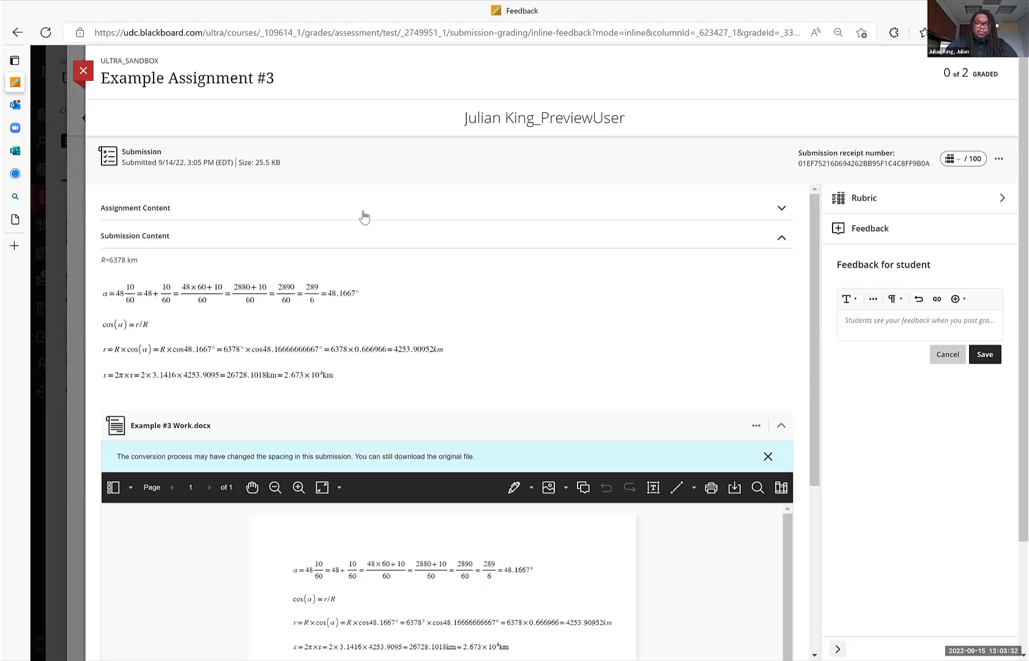
left_click(364, 208)
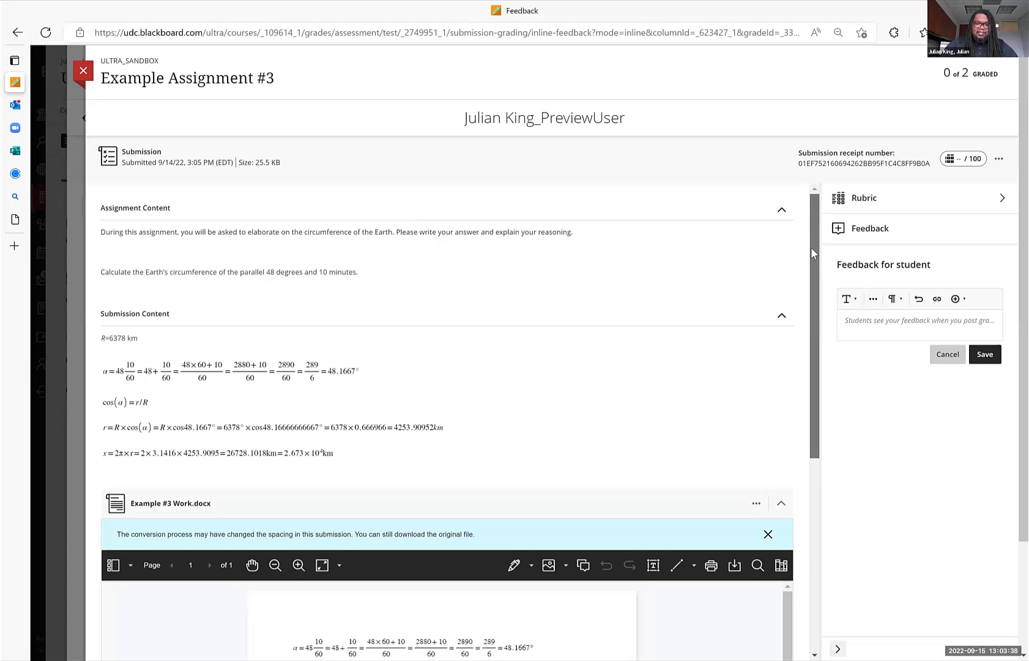
left_click_drag(812, 251, 811, 382)
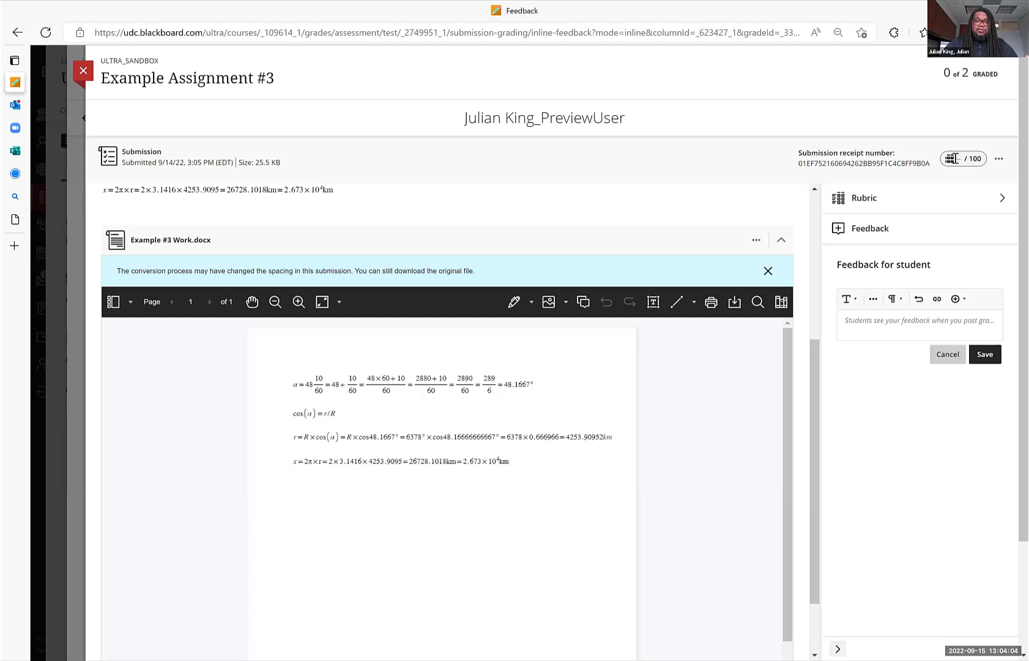
Open the submission's grading rubric and collapse the Mathematical Computations criterion to list all the criteria
left_click(1001, 200)
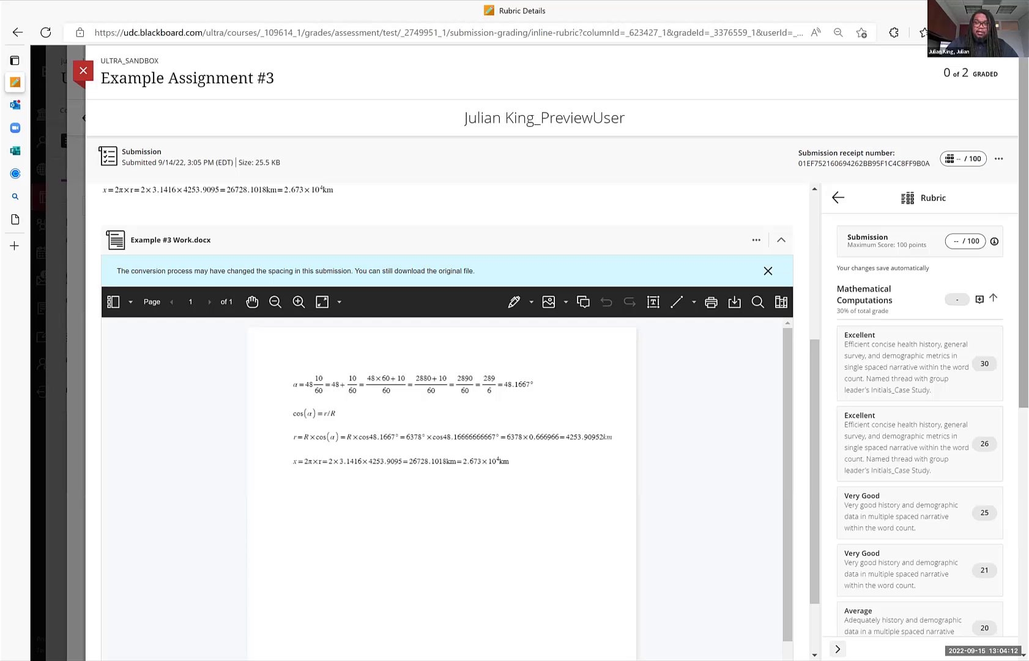
scroll(994, 263, "down", 1)
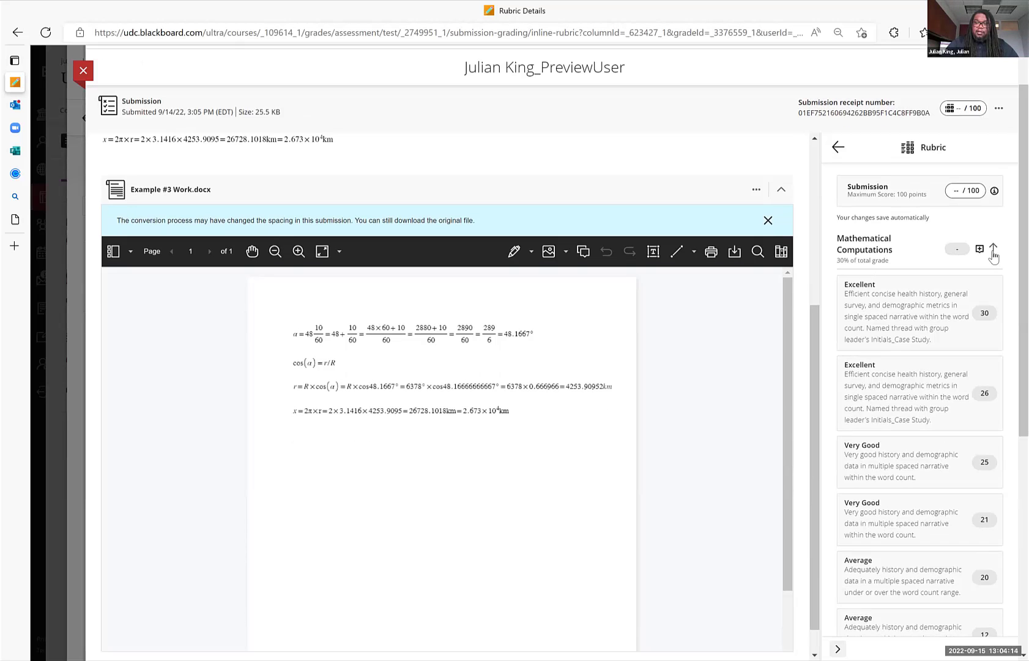
left_click(992, 250)
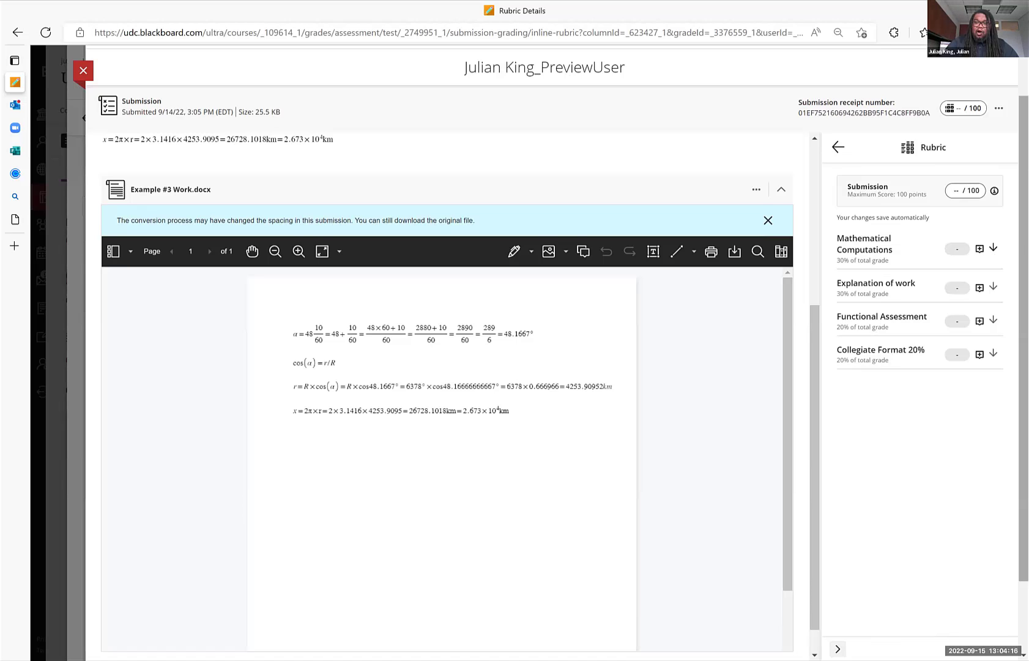
scroll(892, 240, "down", 1)
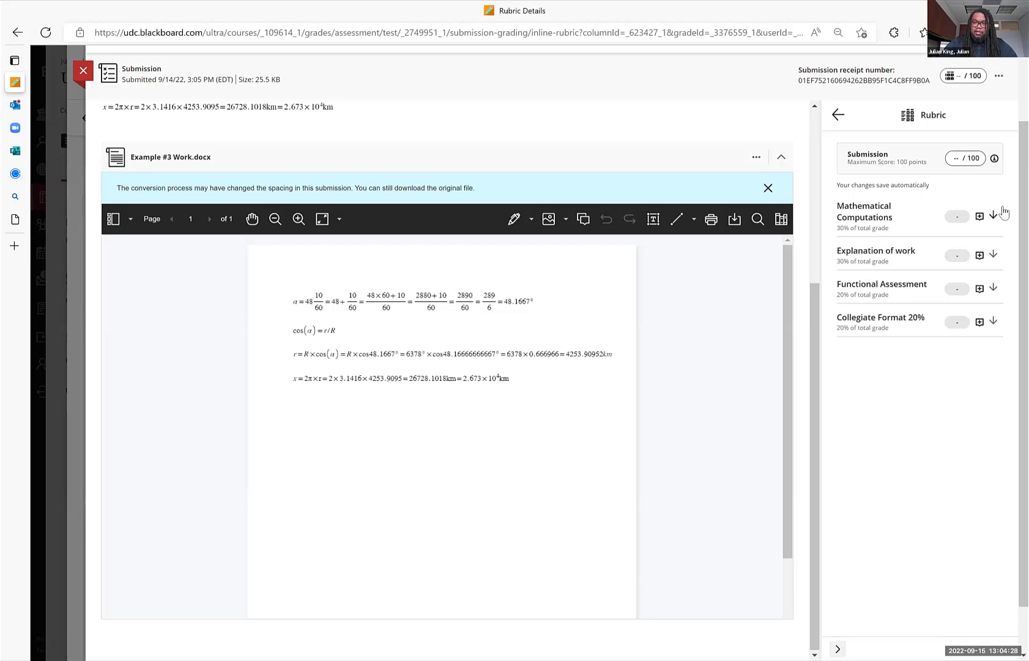
left_click_drag(1023, 203, 1023, 213)
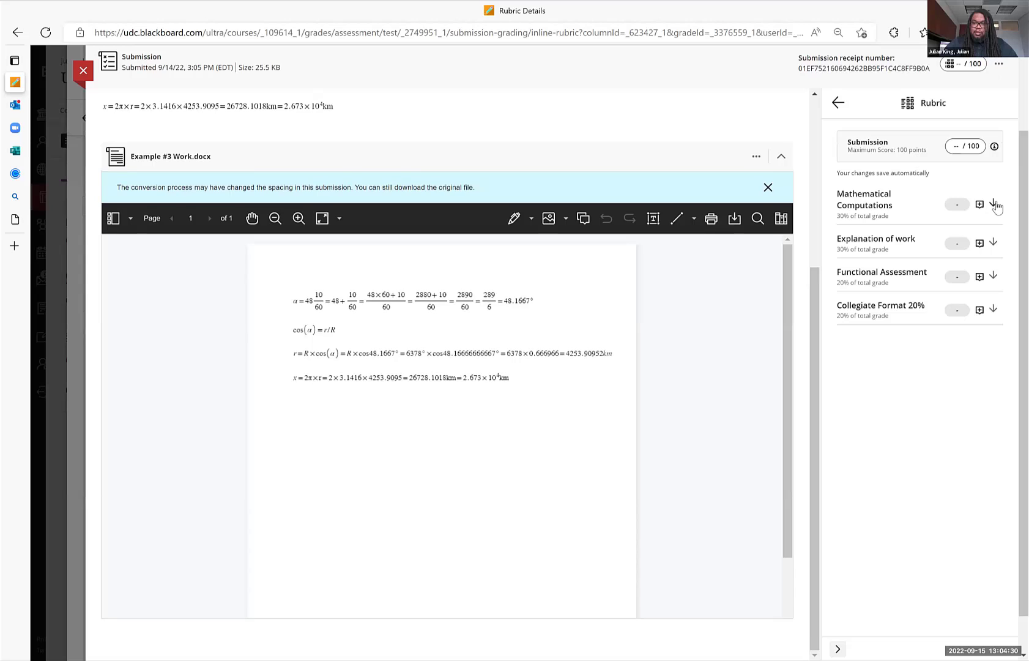
Rate the Mathematical Computations criterion as Very Good with 25 points and collapse it
left_click(994, 204)
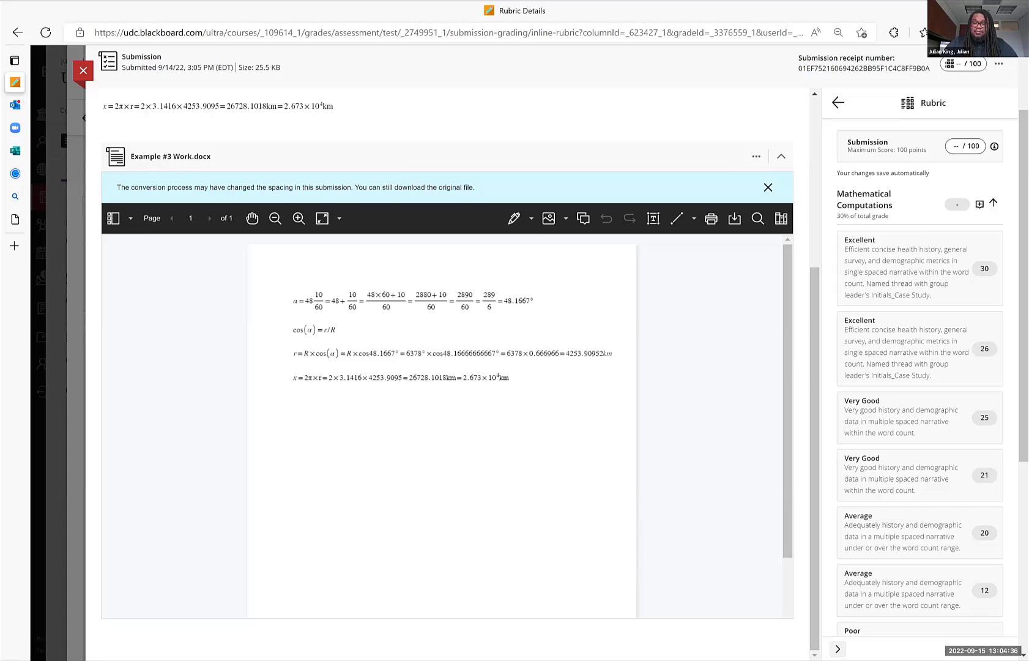
scroll(879, 156, "down", 1)
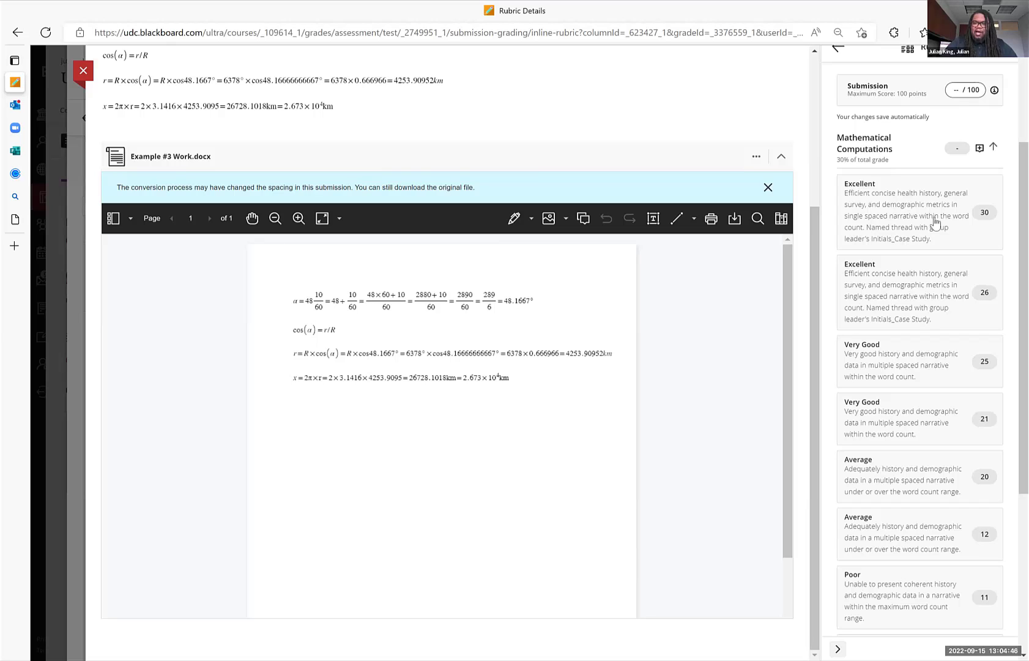
left_click(983, 363)
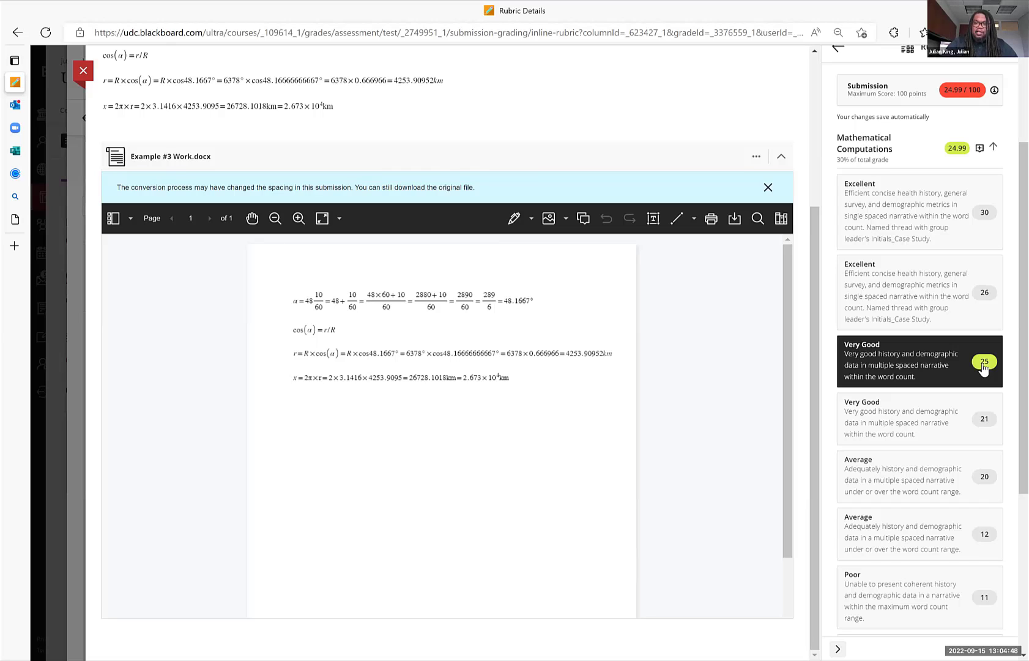
left_click(980, 152)
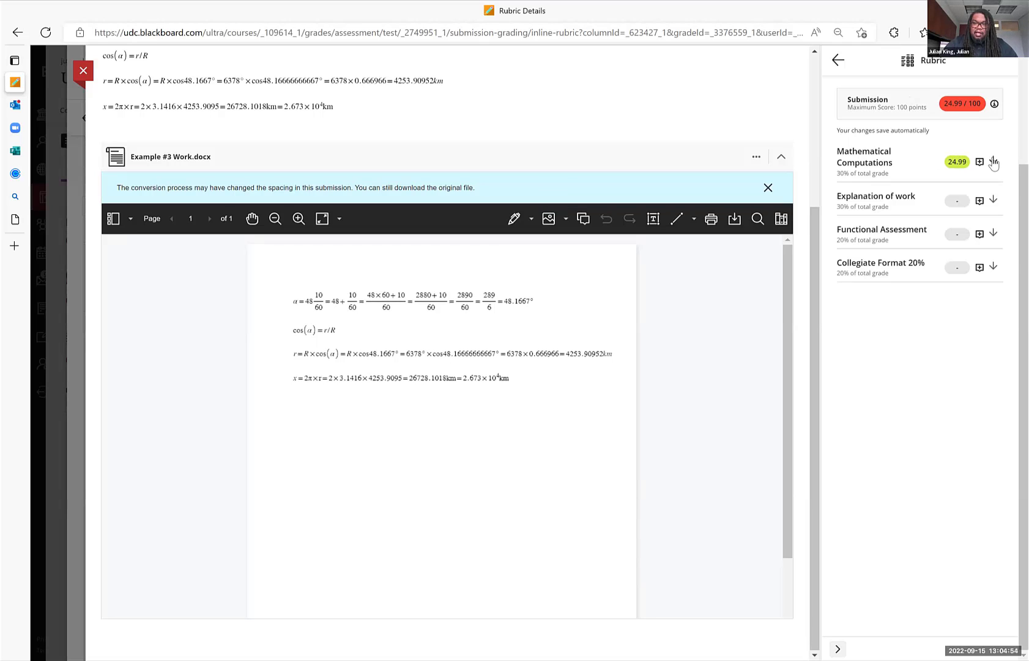
Expand the Mathematical Computations criterion and change its rating to Average with 20 points
left_click(994, 162)
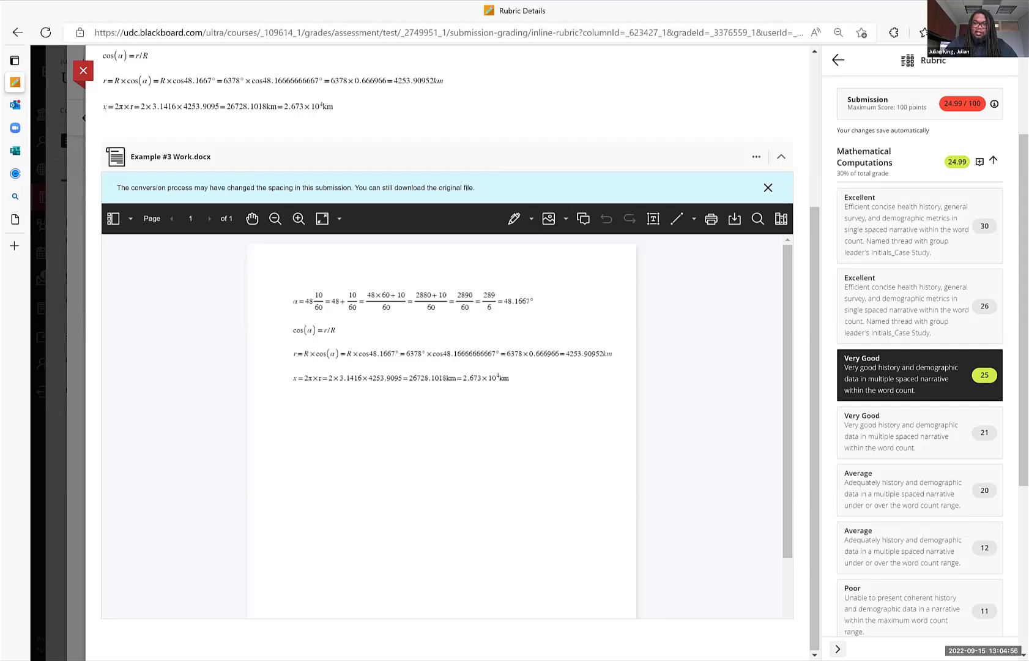
scroll(920, 367, "down", 1)
scroll(920, 367, "down", 4)
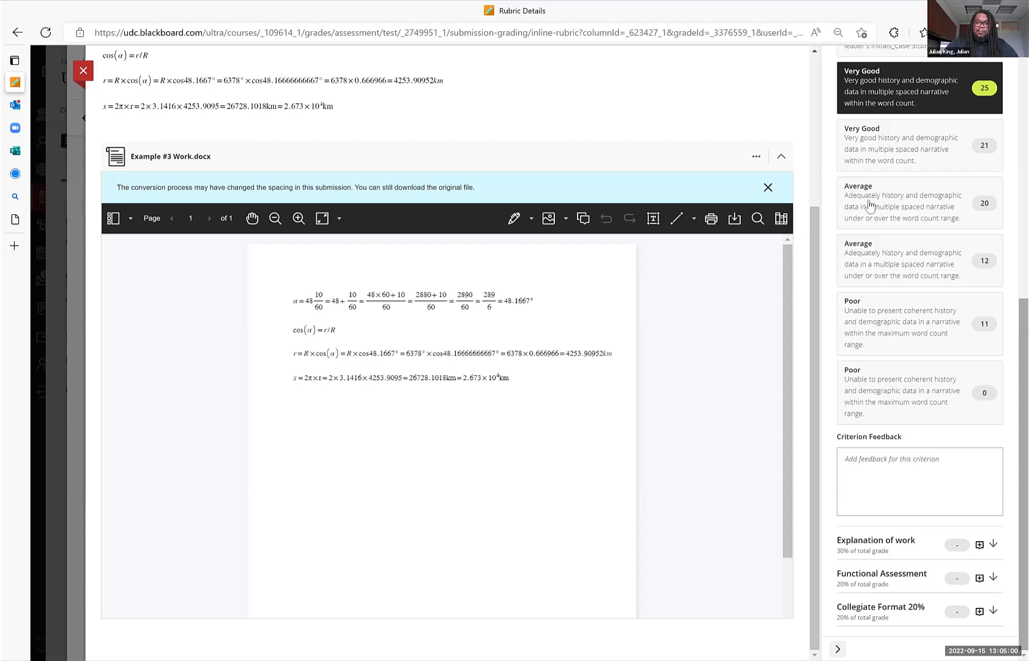
left_click(963, 188)
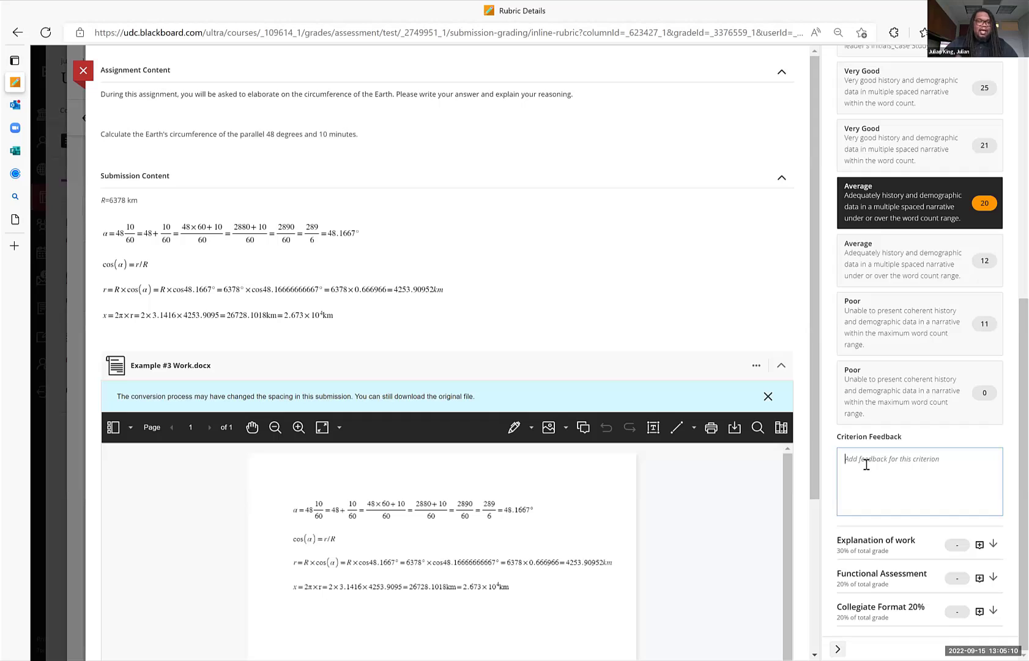
Enter "You missed a calculation on the second line" as the criterion feedback for Mathematical Computations
type("Y")
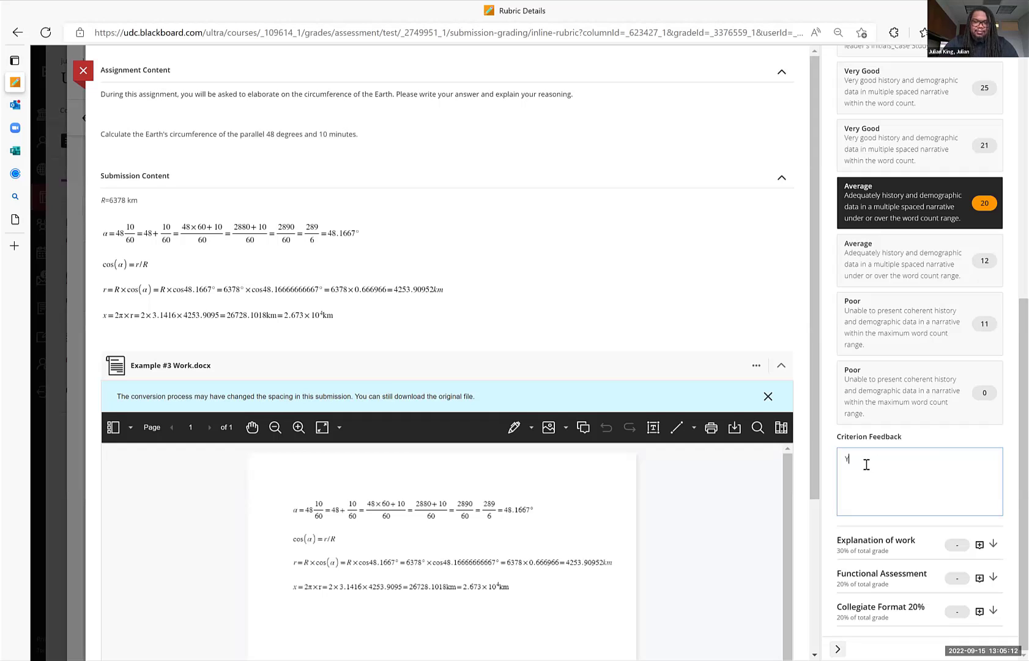
type("ou miss")
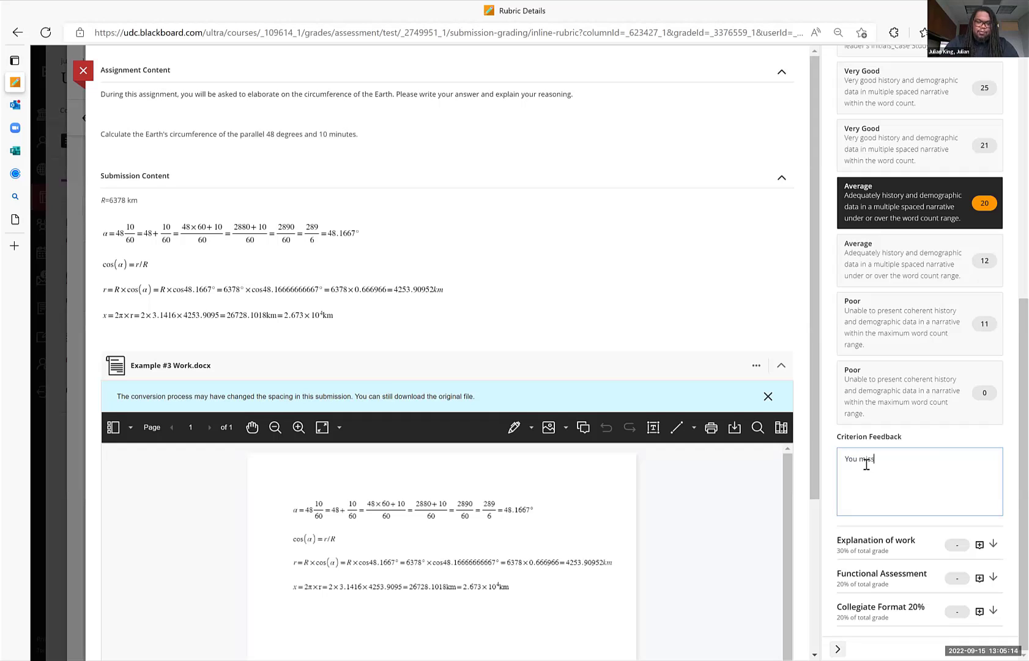
type("ed a calculation on the second line")
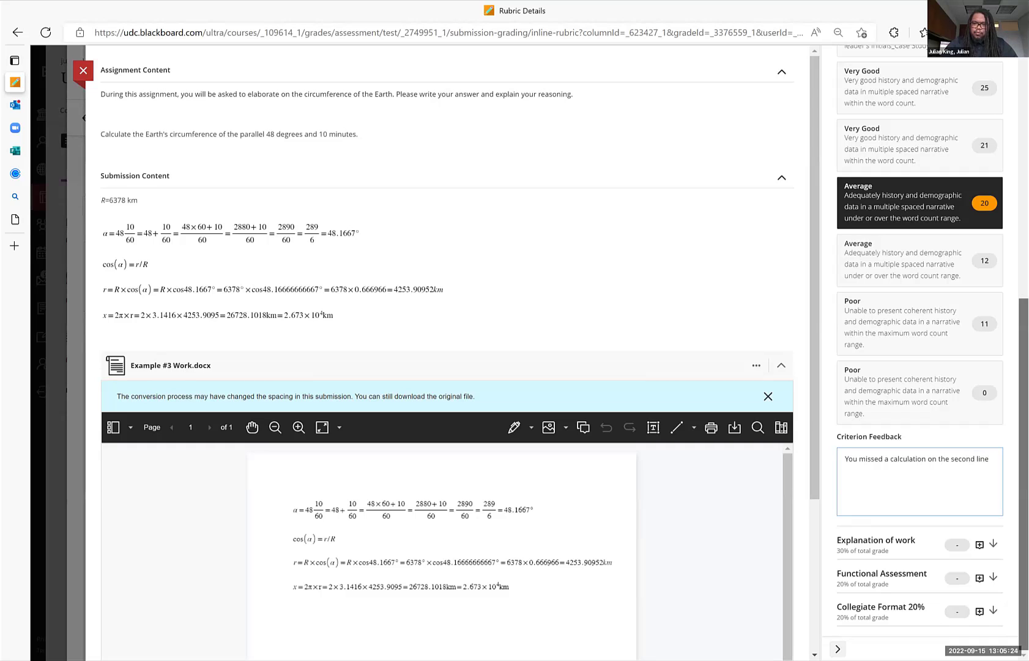
scroll(920, 306, "up", 3)
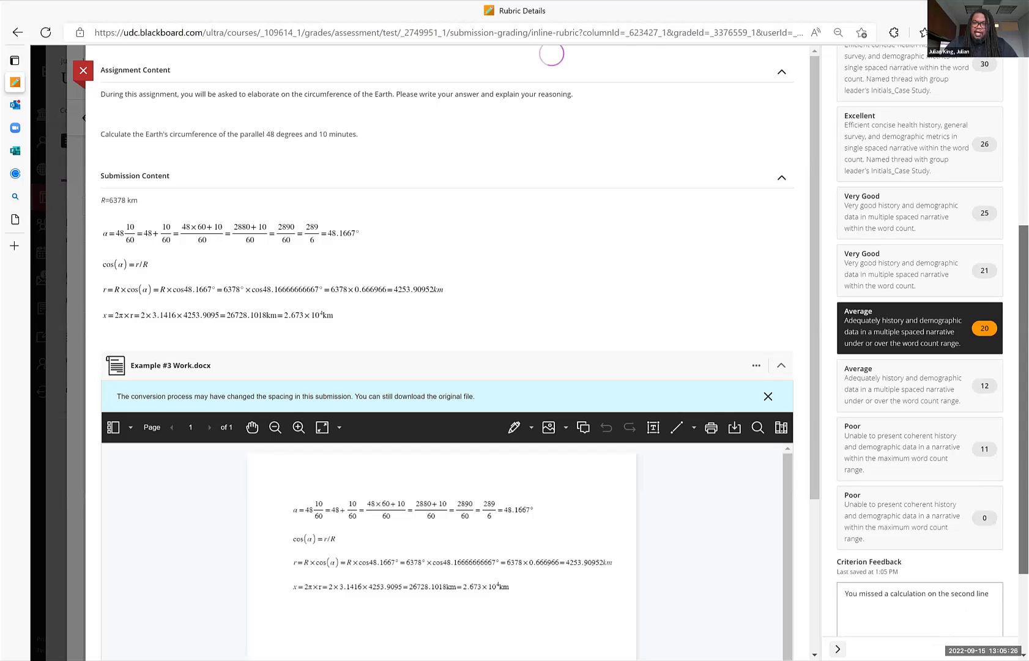
scroll(995, 171, "up", 3)
Rate the Explanation of work criterion as Excellent with 30 points and add the criterion feedback "Great job."
left_click(995, 175)
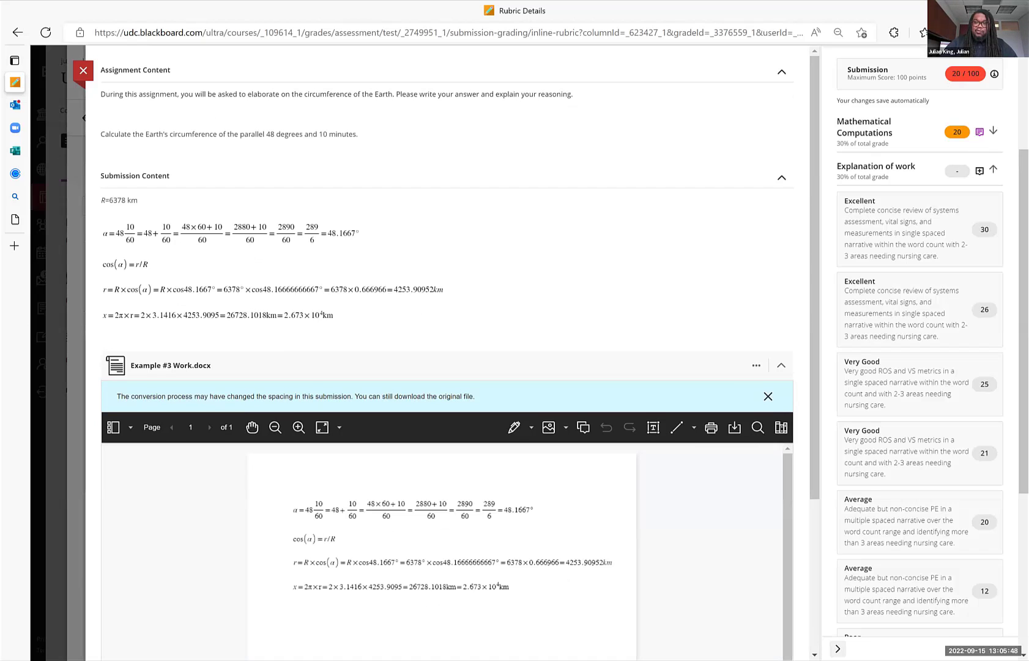
left_click(985, 230)
left_click_drag(1025, 318, 836, 499)
left_click(837, 499)
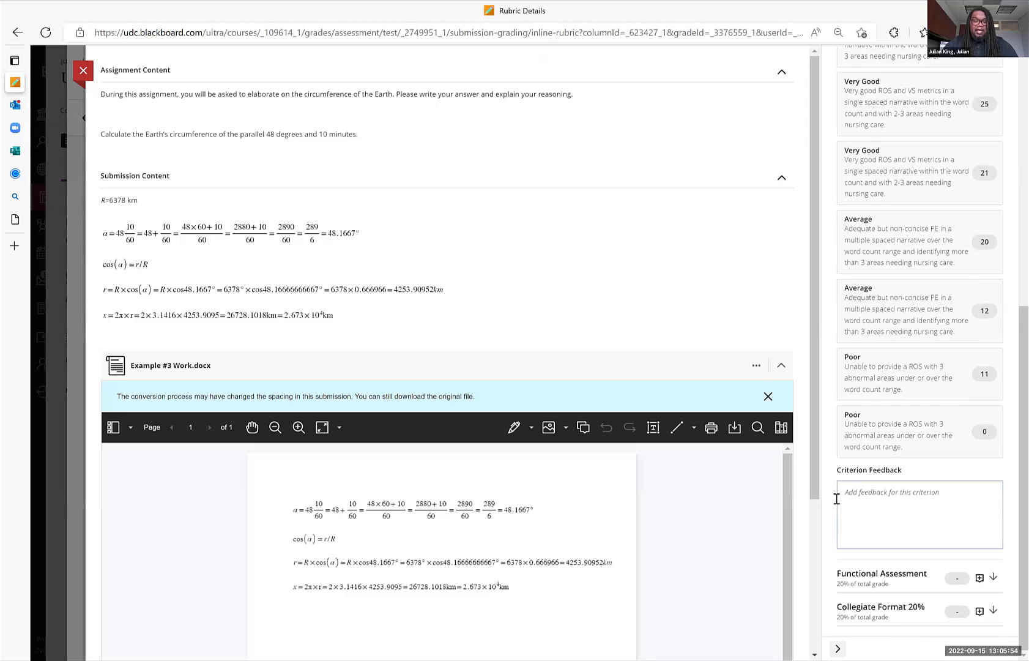
type("Great job")
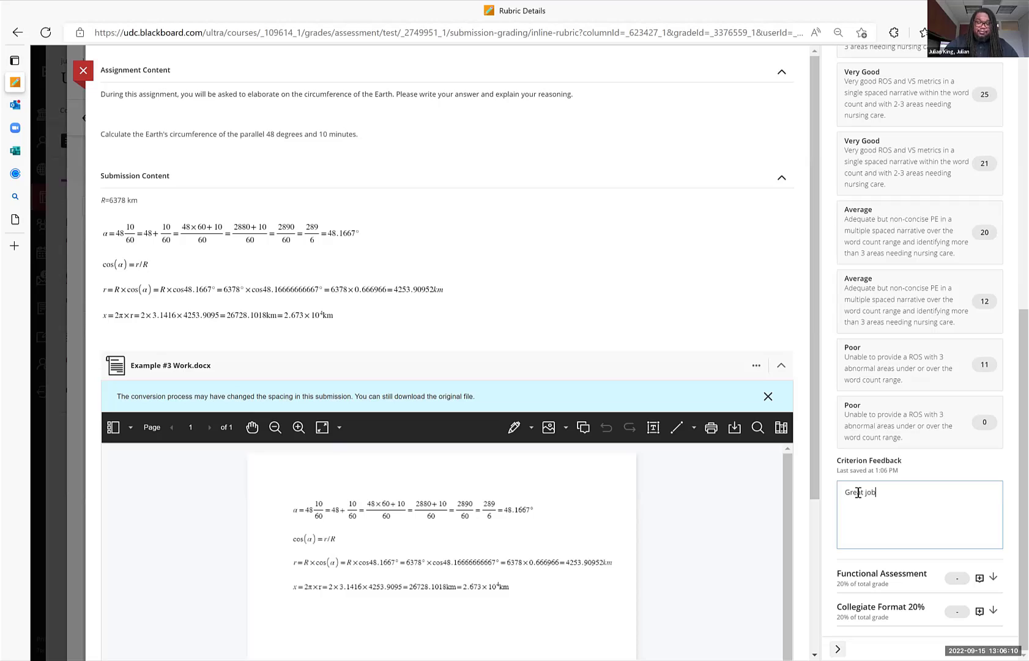
type(".")
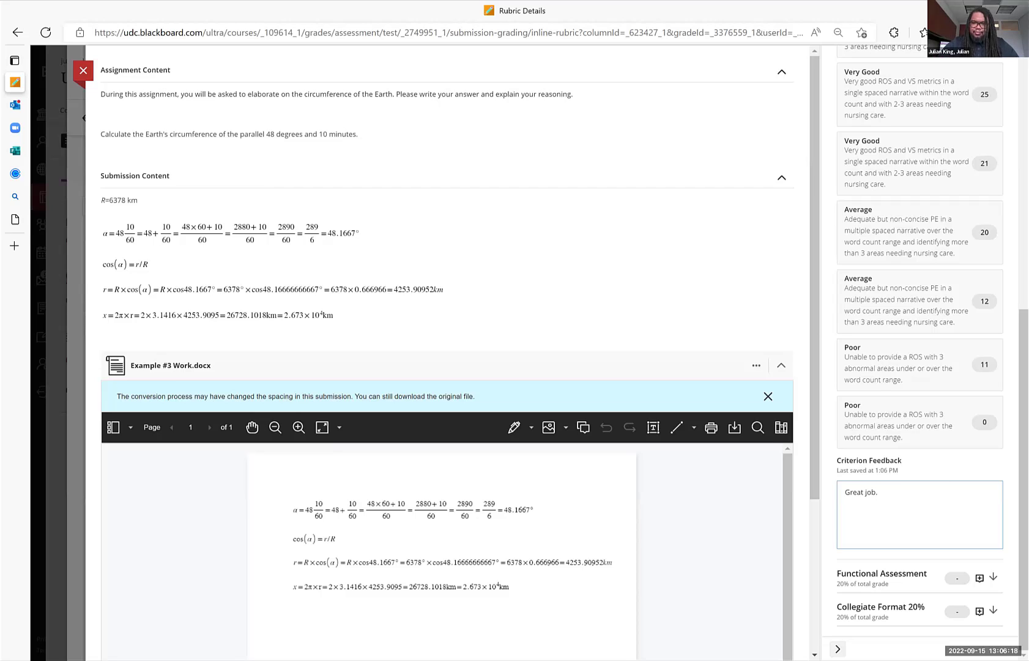
Expand the Functional Assessment criterion and rate it as Excellent with 20 points
scroll(1001, 592, "up", 2)
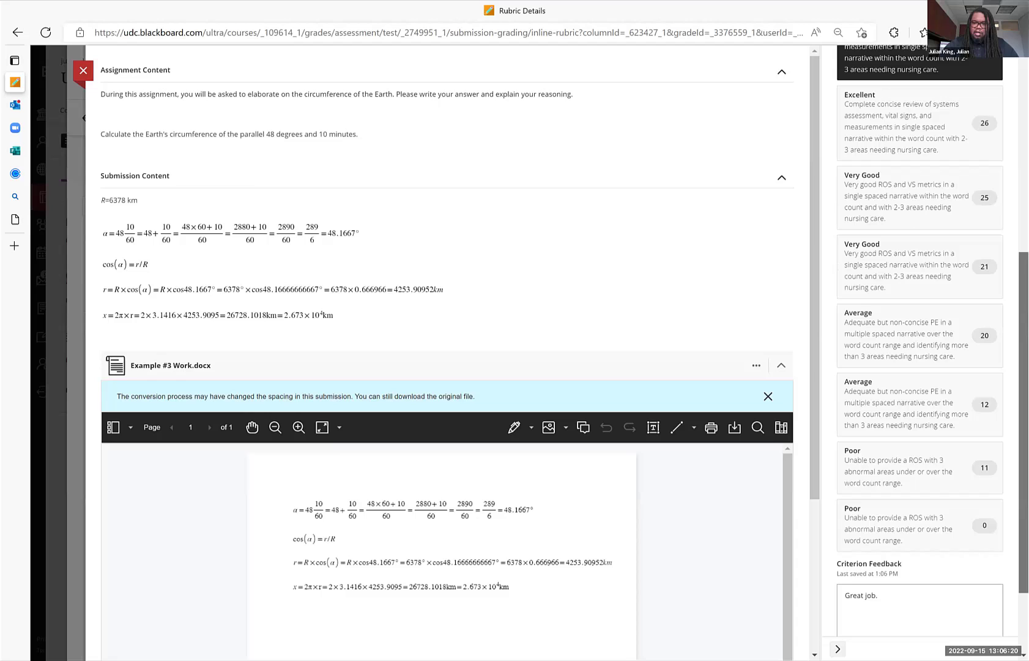
scroll(994, 583, "down", 2)
left_click(993, 578)
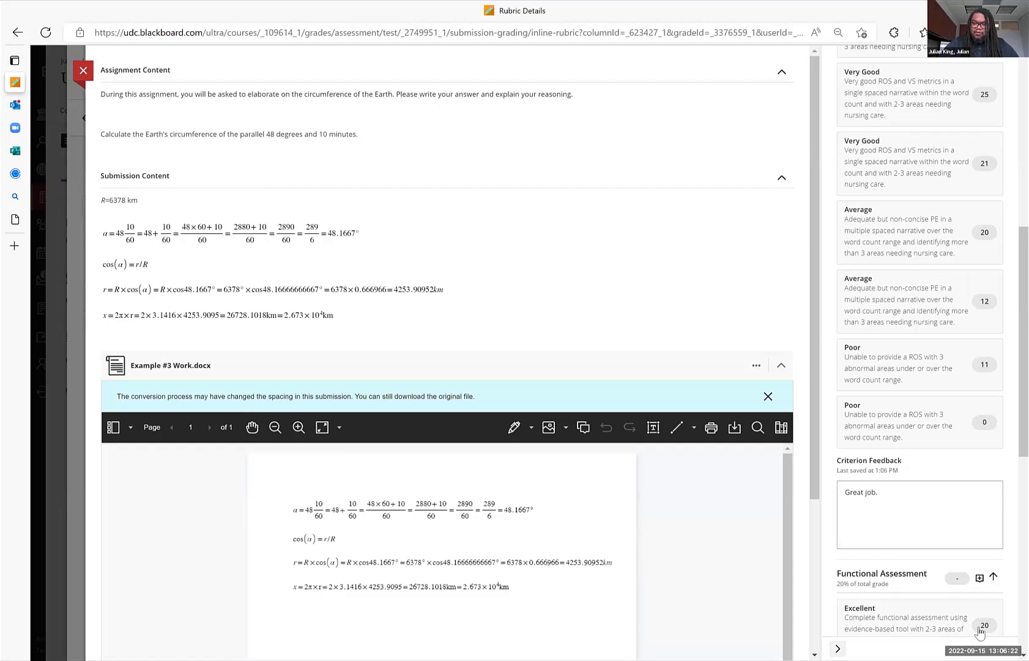
left_click(984, 625)
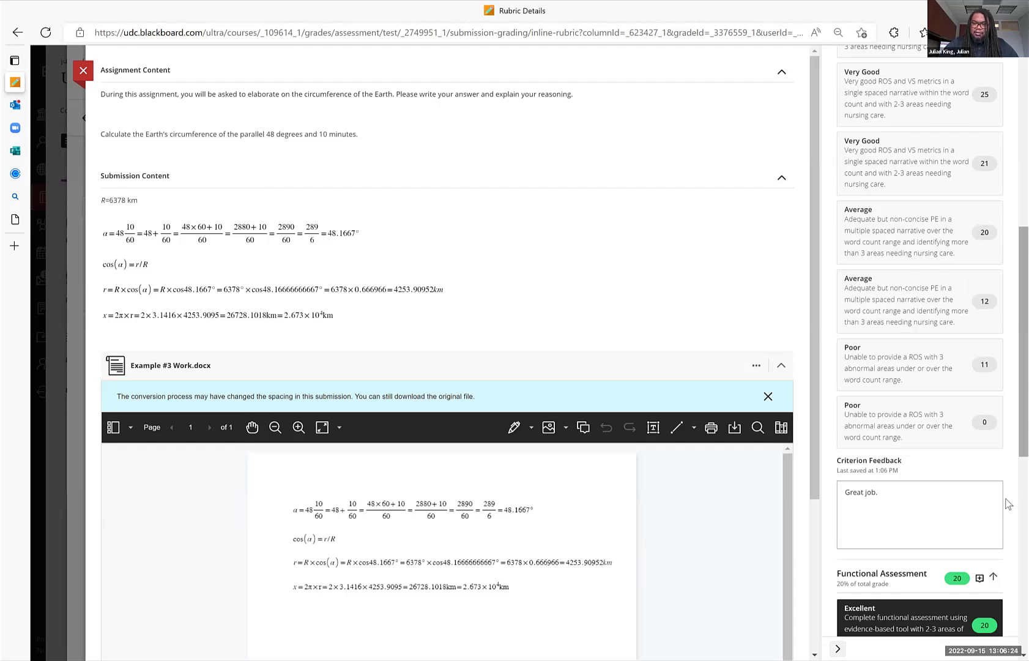
Rate the Collegiate Format 20% criterion as Excellent with 20 points
scroll(1006, 499, "down", 5)
scroll(992, 579, "down", 3)
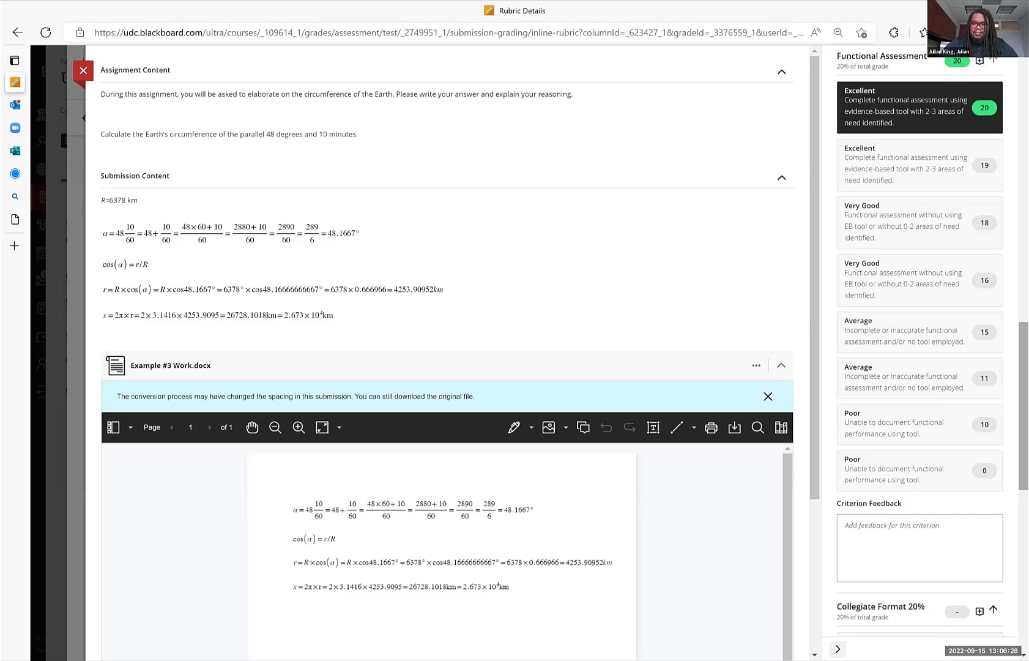
scroll(991, 520, "down", 3)
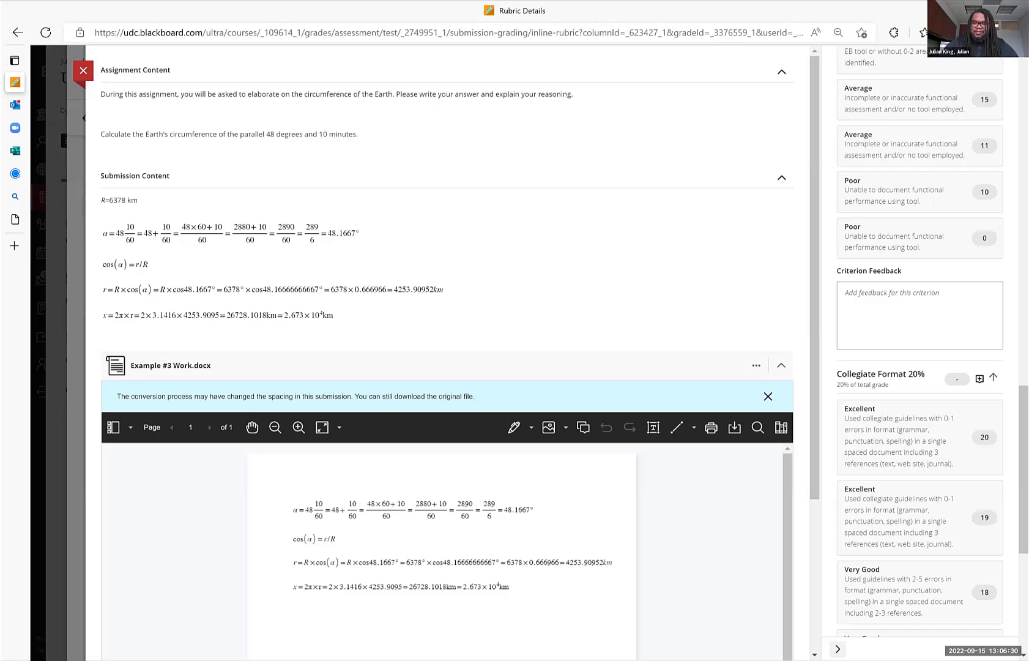
left_click(986, 438)
Collapse the Functional Assessment, Collegiate Format 20% and Explanation of work criteria and return from the rubric to the submission's feedback
left_click_drag(1023, 447, 1023, 342)
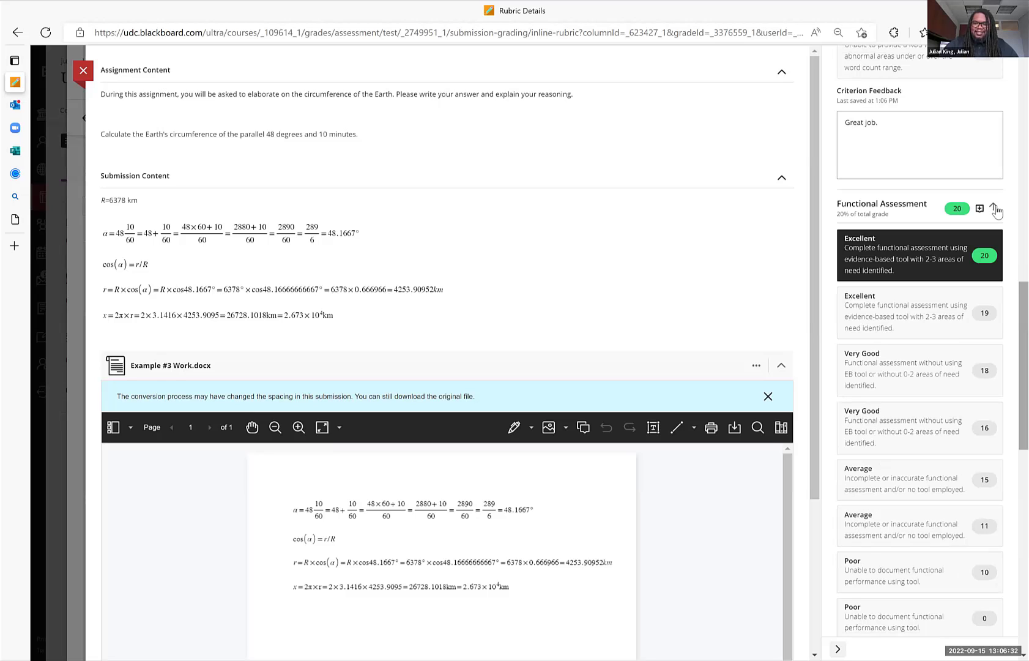
left_click(995, 209)
left_click(994, 243)
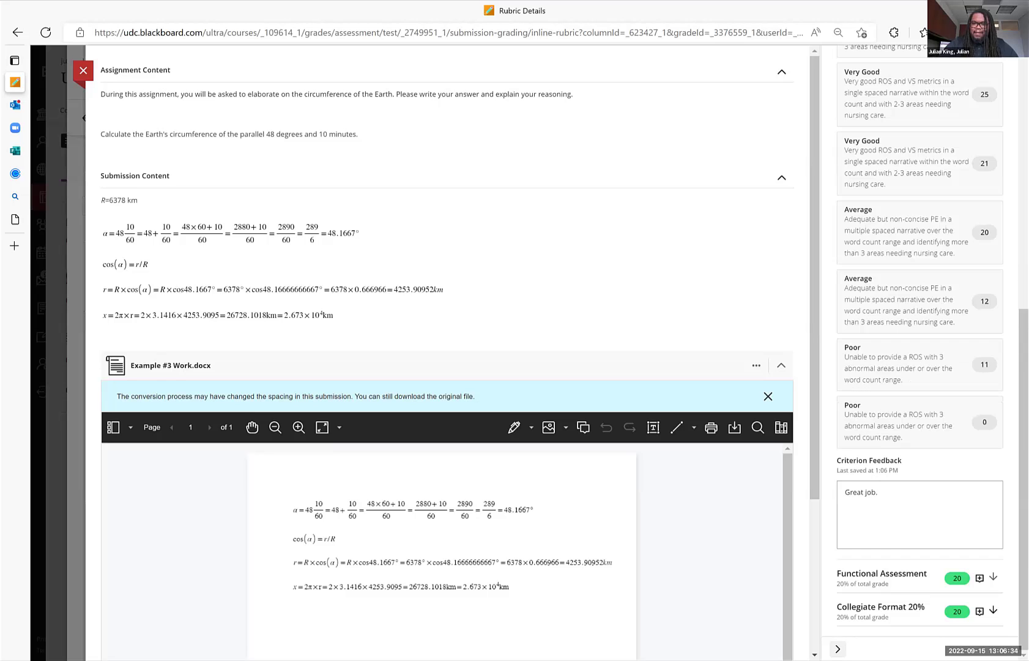
left_click_drag(1023, 422, 1024, 190)
left_click(995, 221)
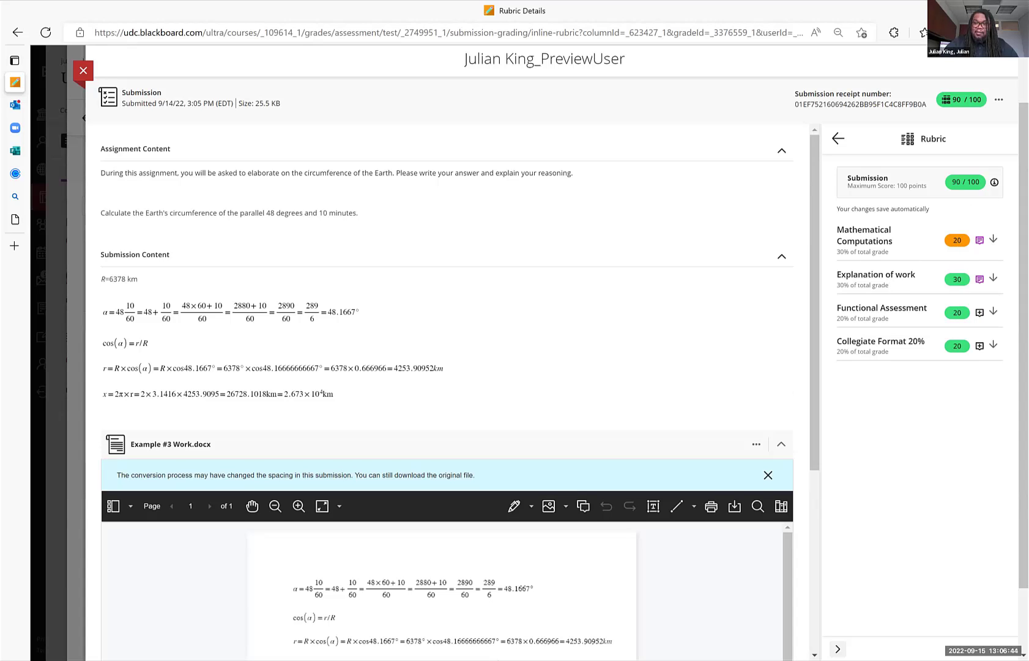
scroll(911, 181, "up", 1)
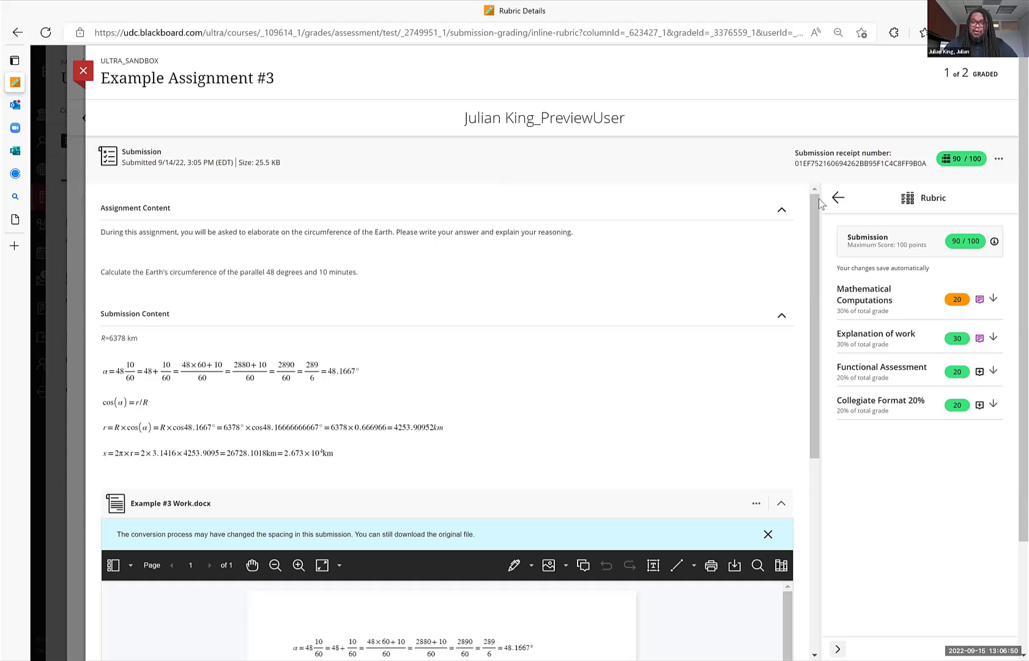
left_click(837, 199)
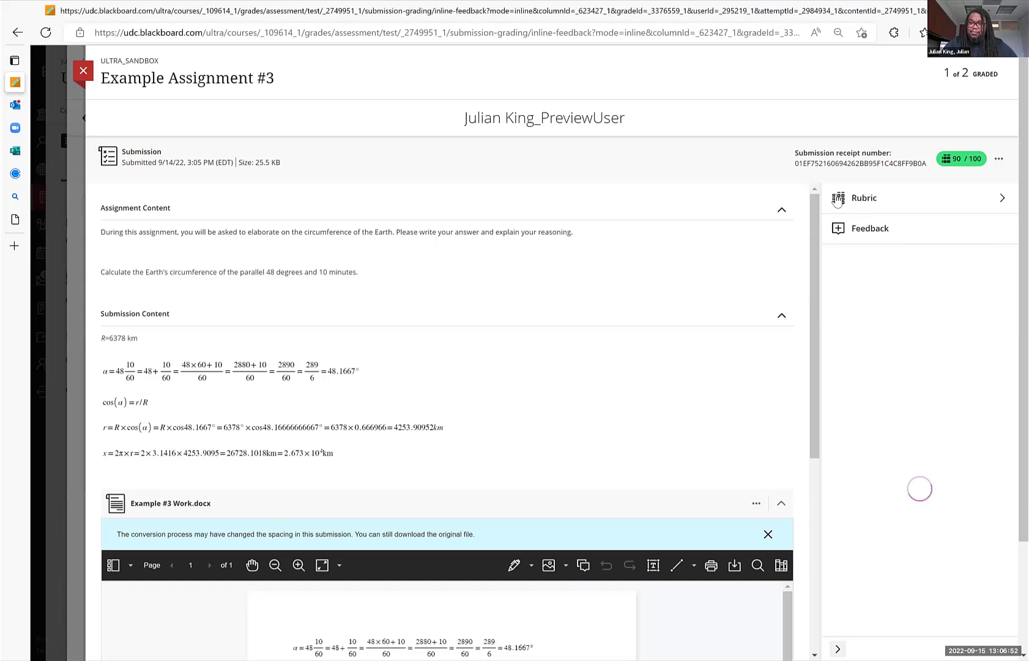
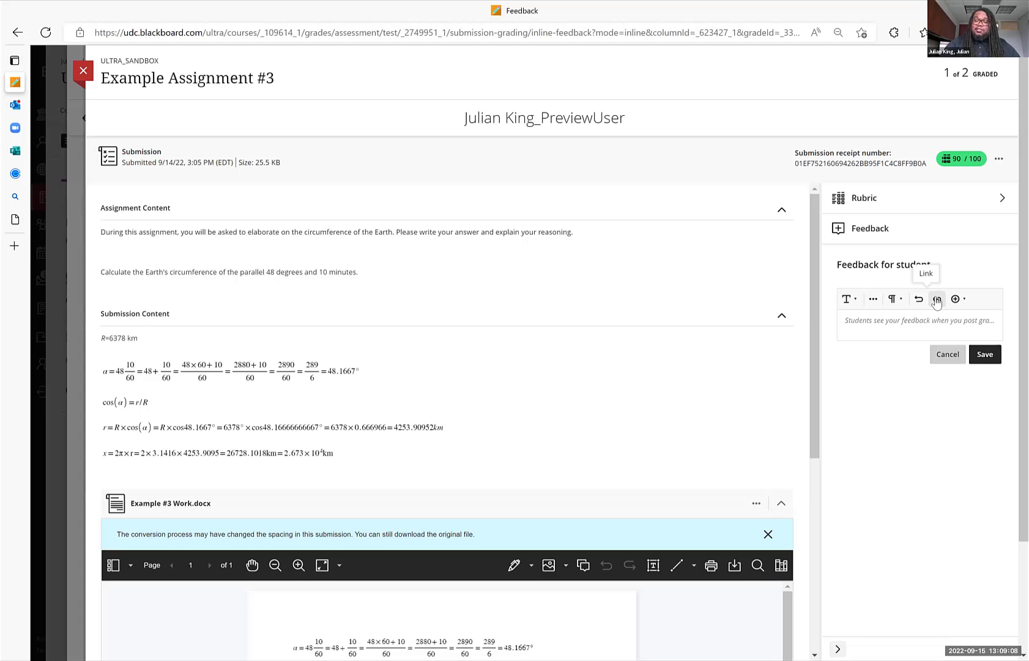
View the content types that can be inserted in the student feedback, open the recording window and close it without recording
left_click(954, 300)
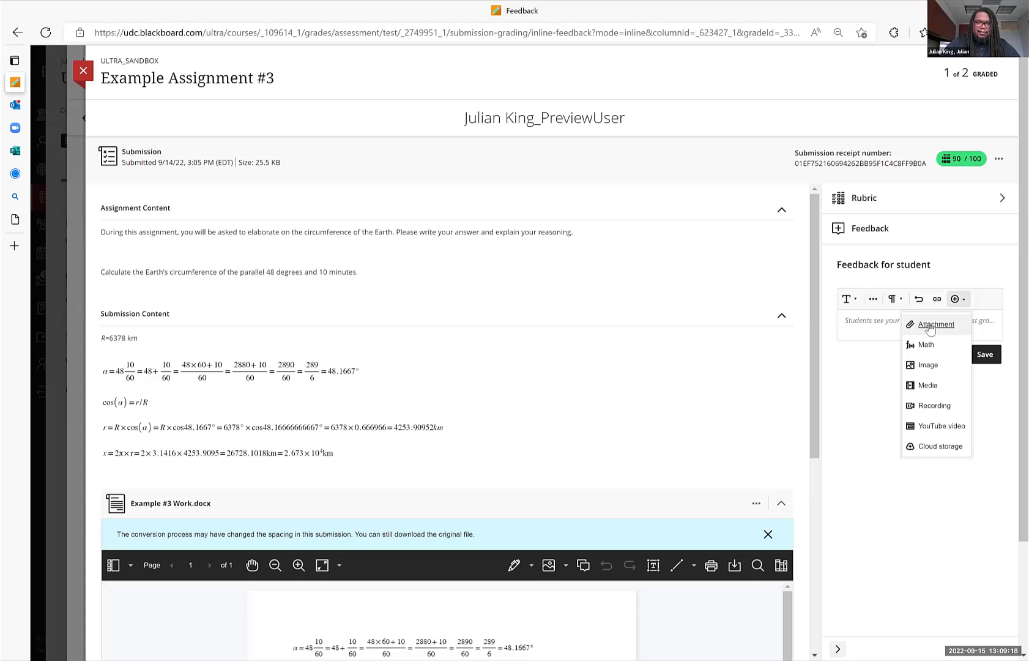
left_click(928, 407)
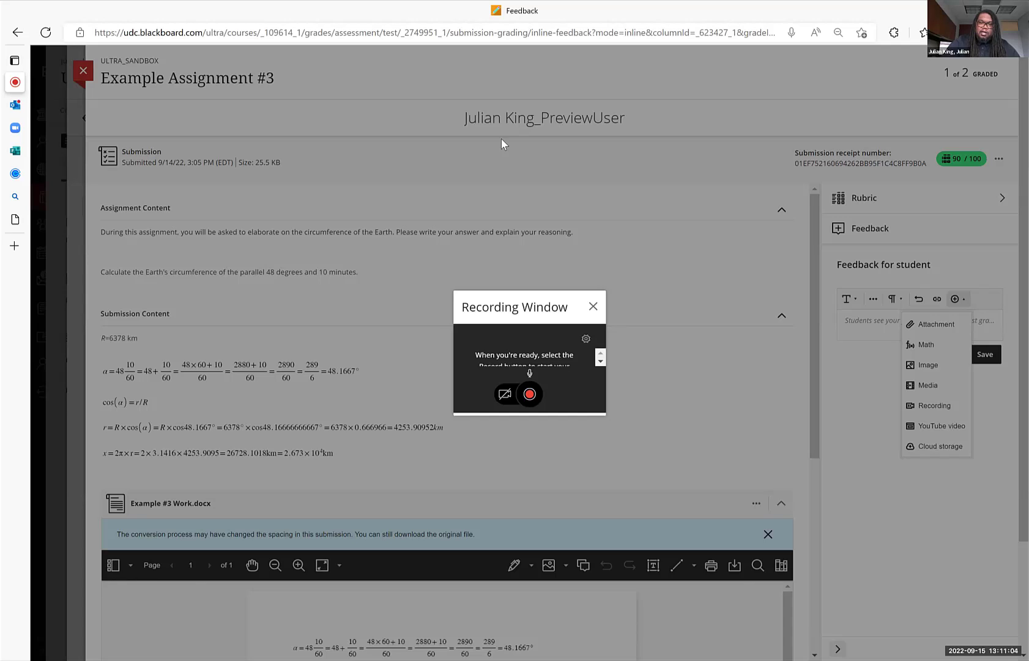
left_click(595, 307)
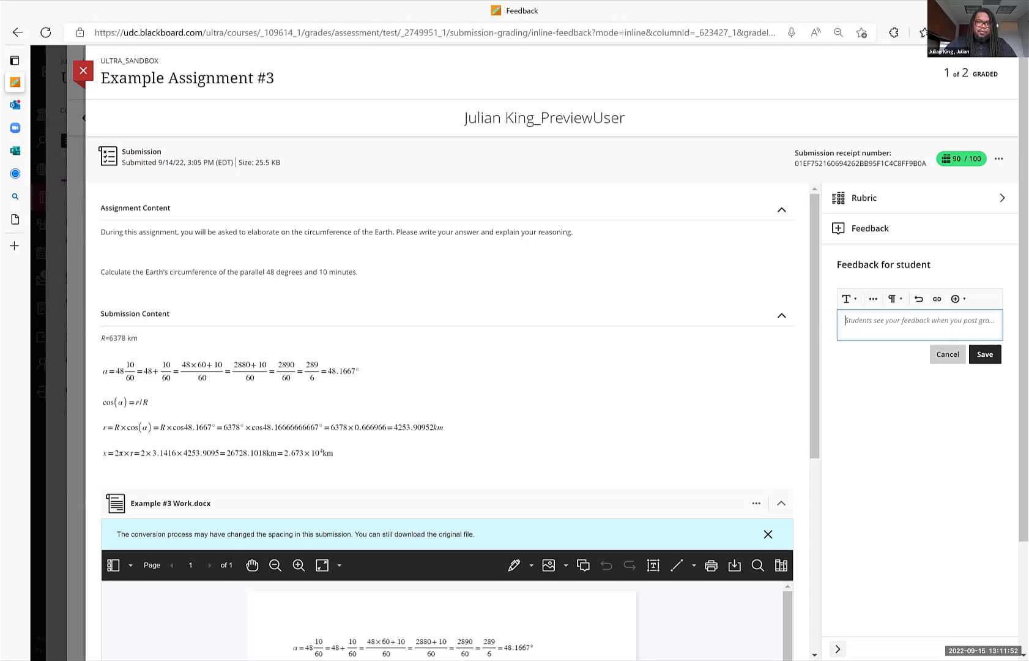
left_click(503, 191)
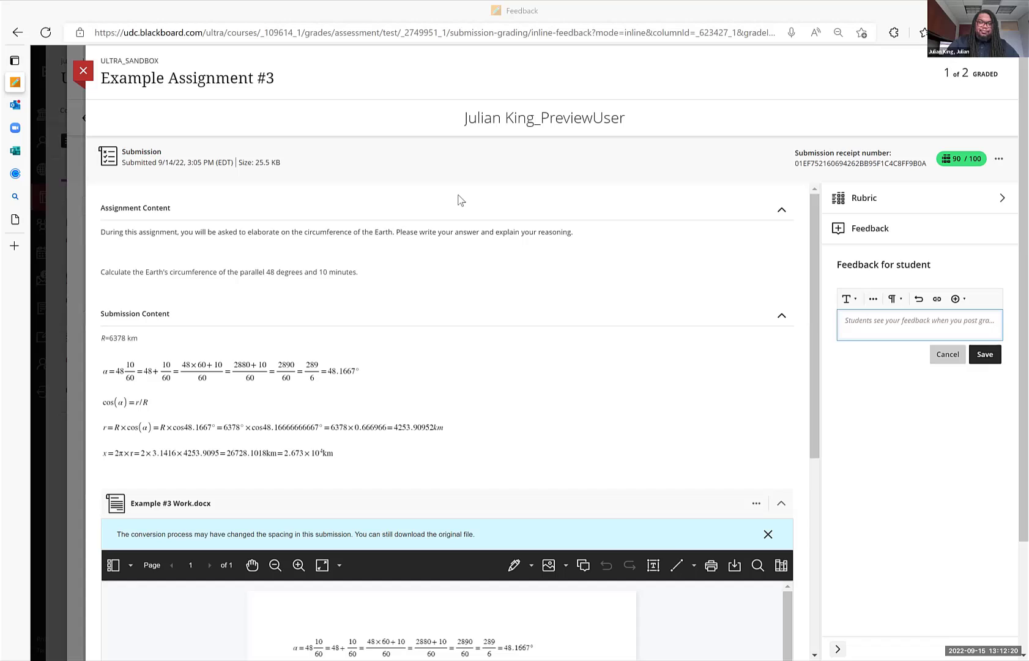
right_click(442, 413)
left_click(460, 438)
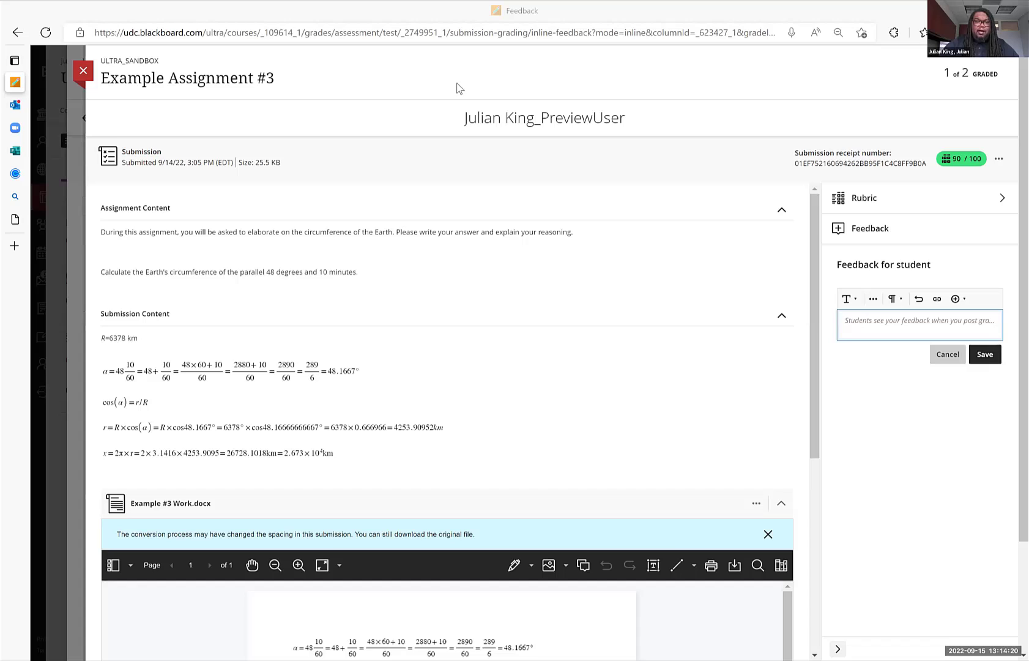
Return from the Example Assignment #3 submission to the gradebook and review the grade categories and course rubrics in its settings
left_click(84, 76)
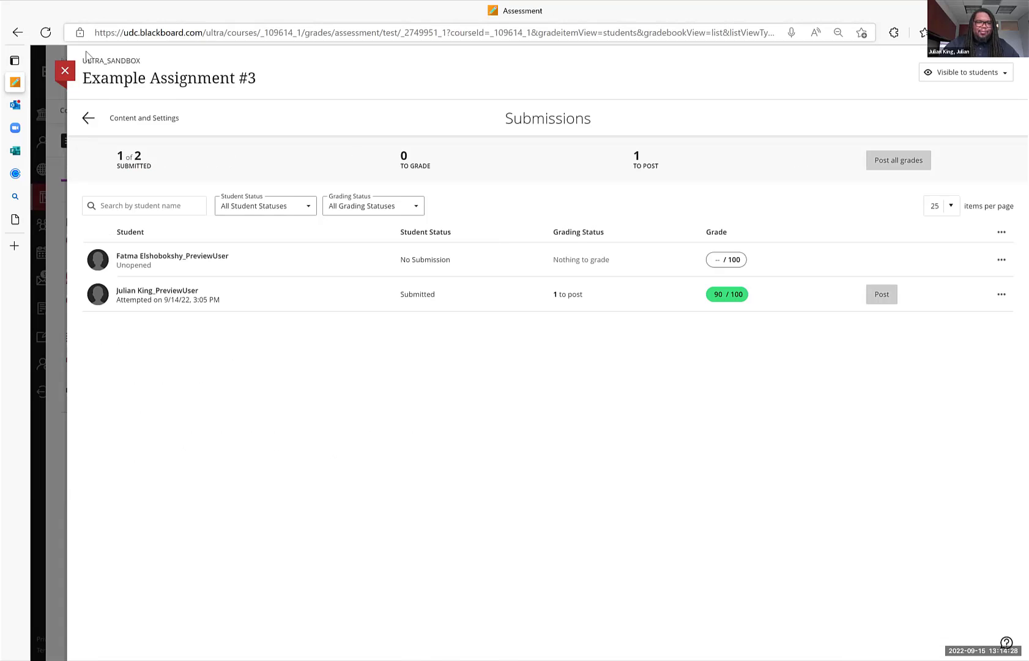
left_click(65, 71)
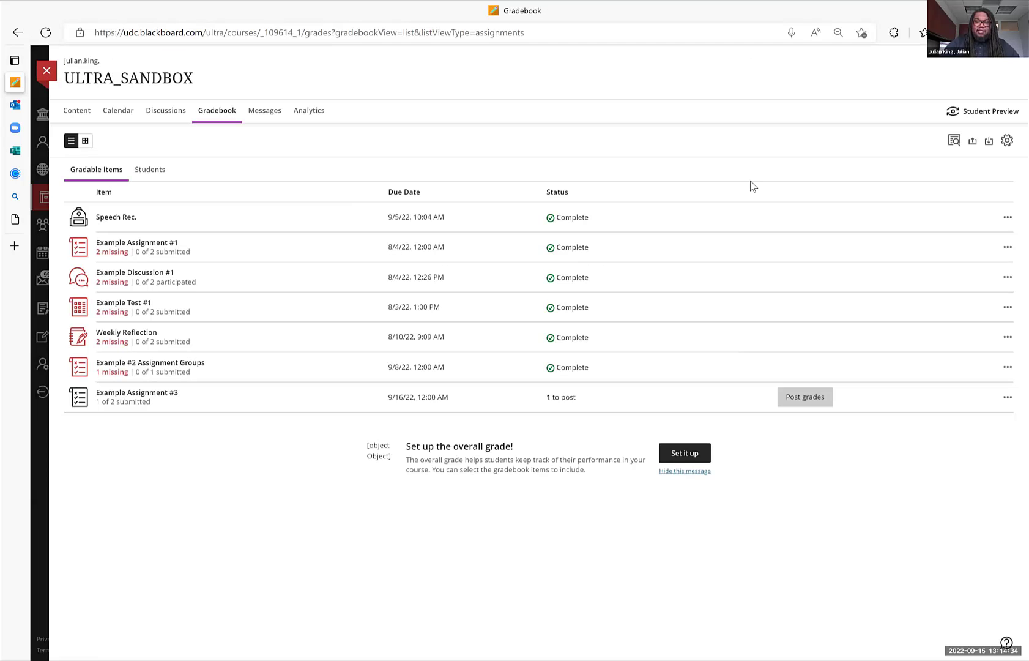
left_click(1007, 140)
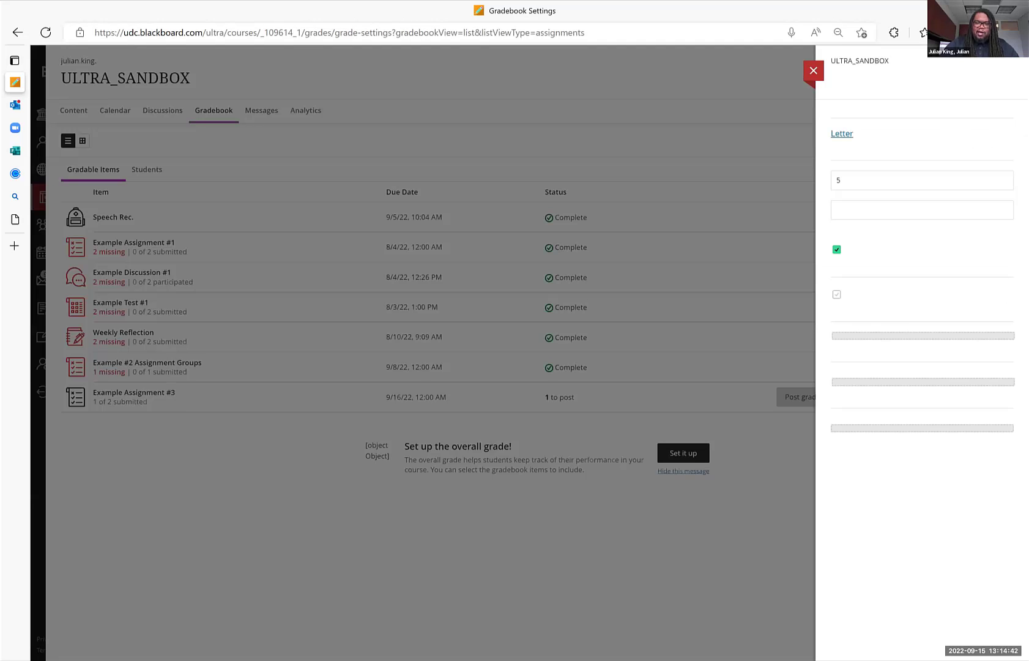
scroll(960, 404, "down", 8)
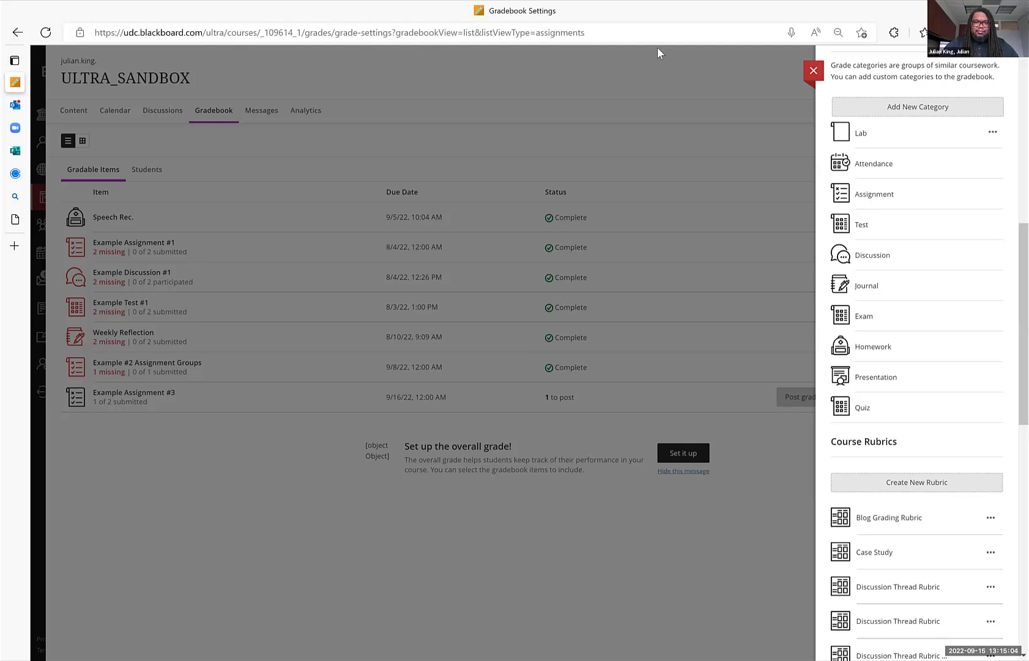
key("Escape")
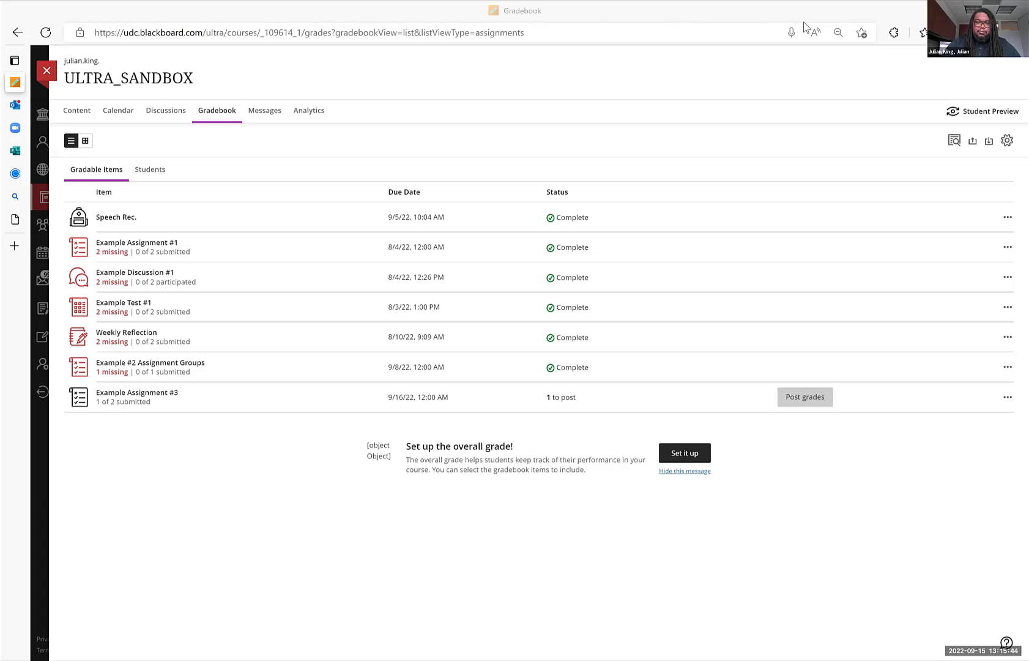
Switch to the Gradebook 101 slide show in PowerPoint and advance to the CAL Services slide
key("alt+Tab")
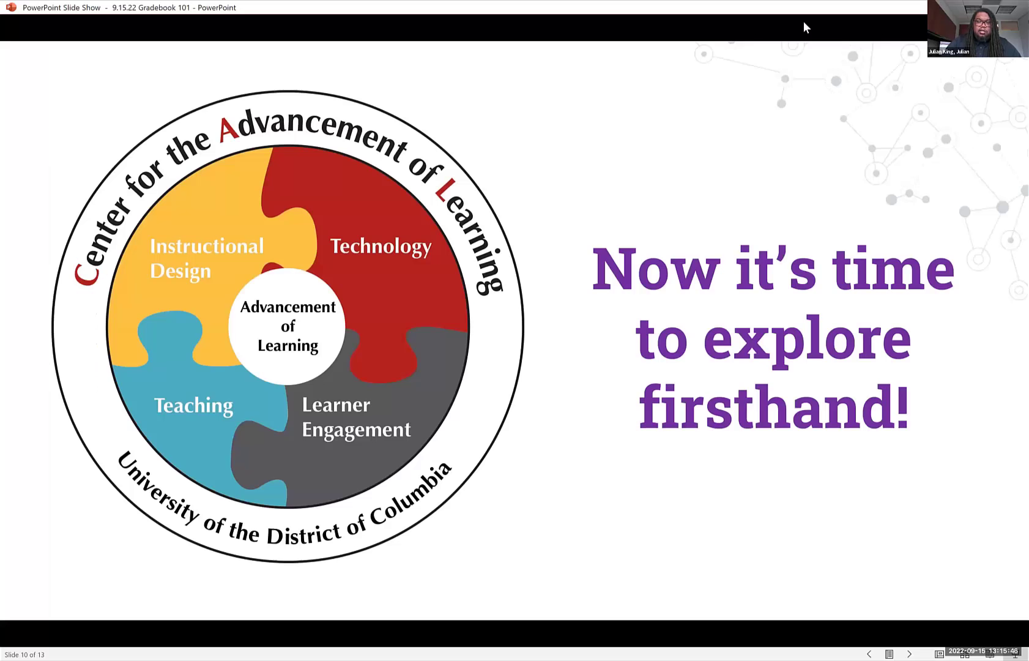
left_click(631, 449)
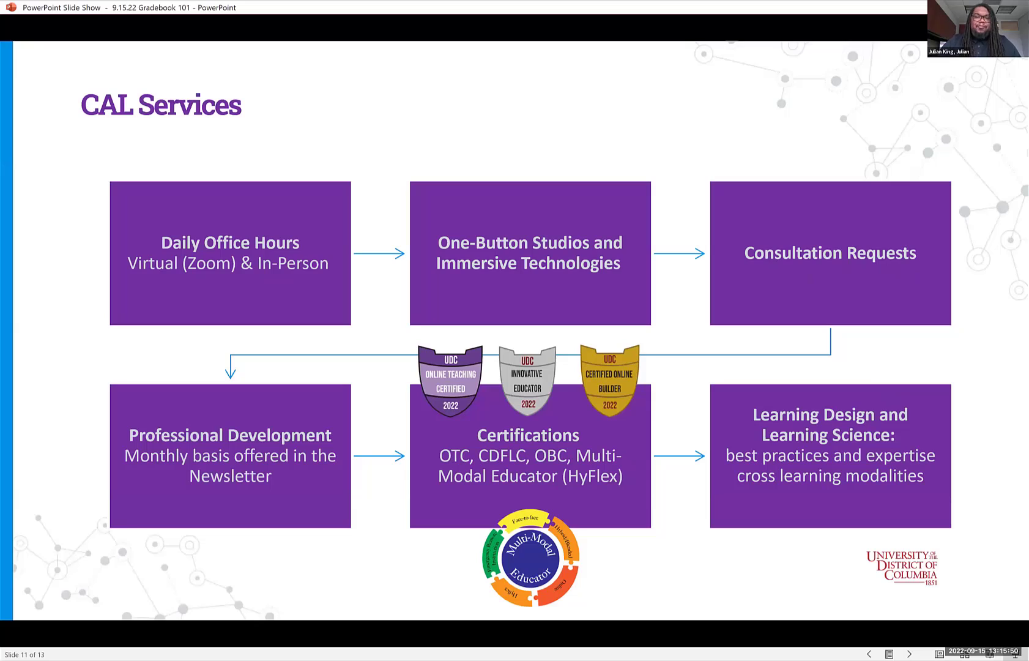